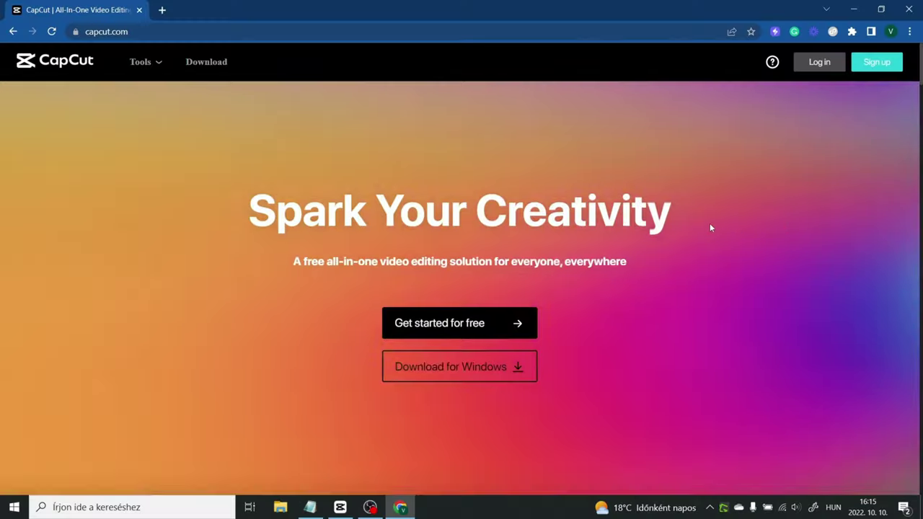
Scroll up and down the capcut.com homepage to look it over.
{"action": "scroll", "coordinate": [706, 228], "scroll_direction": "down", "scroll_amount": 3}
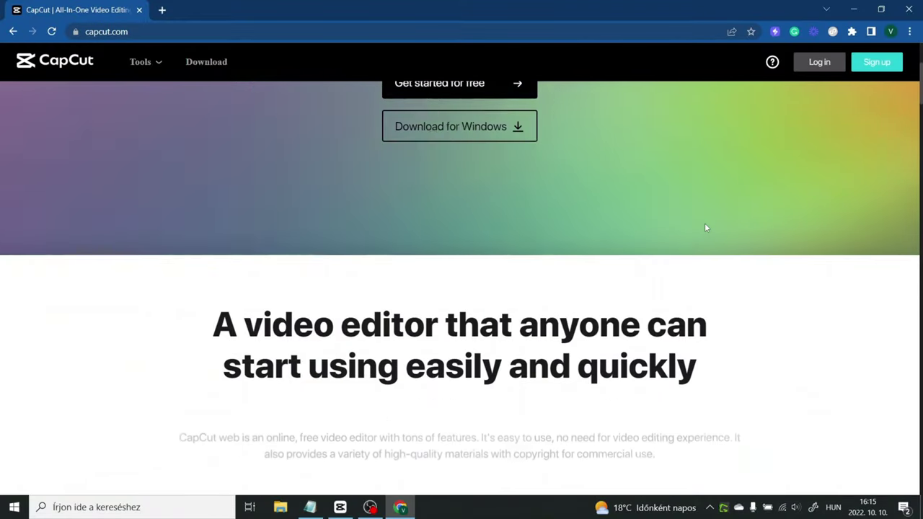
{"action": "scroll", "coordinate": [707, 228], "scroll_direction": "up", "scroll_amount": 1}
{"action": "scroll", "coordinate": [706, 228], "scroll_direction": "up", "scroll_amount": 3}
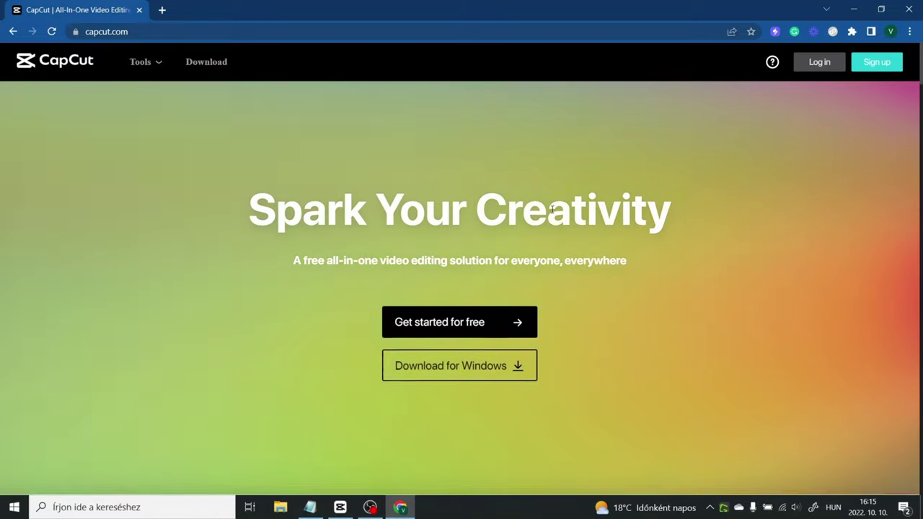
{"action": "scroll", "coordinate": [553, 214], "scroll_direction": "down", "scroll_amount": 3}
{"action": "scroll", "coordinate": [550, 210], "scroll_direction": "down", "scroll_amount": 6}
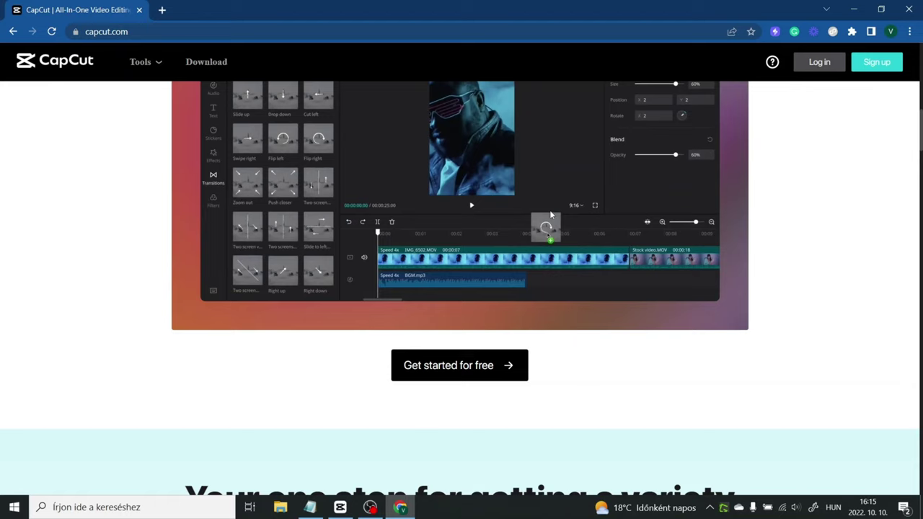
{"action": "scroll", "coordinate": [549, 209], "scroll_direction": "up", "scroll_amount": 9}
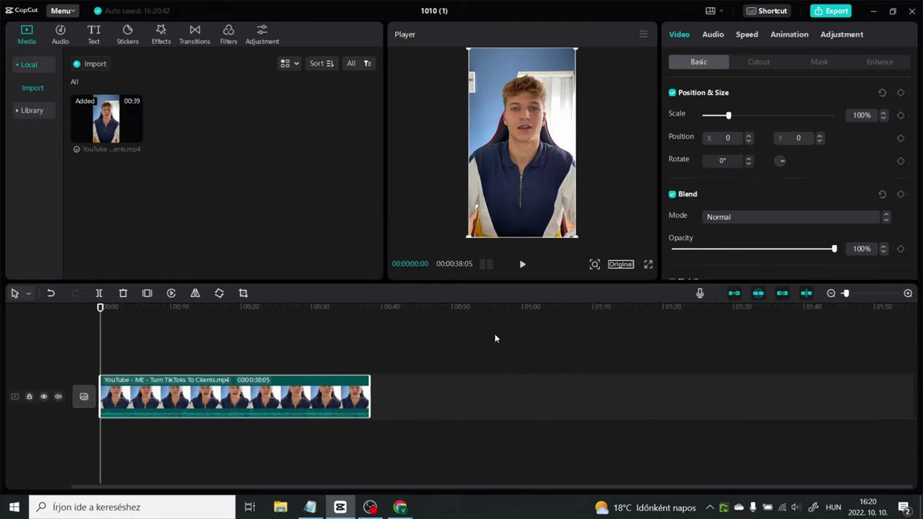
Change the canvas aspect ratio from Original to vertical 9:16.
{"action": "left_click", "coordinate": [620, 264]}
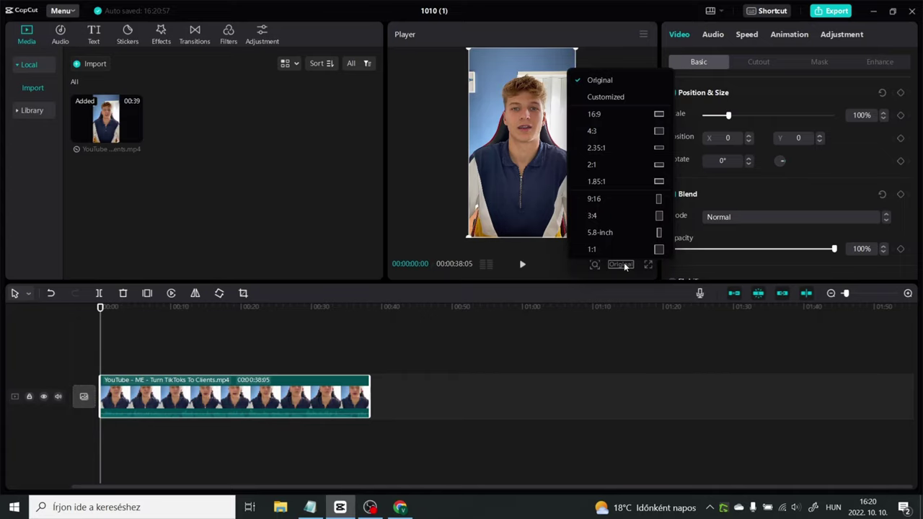
{"action": "left_click", "coordinate": [625, 206]}
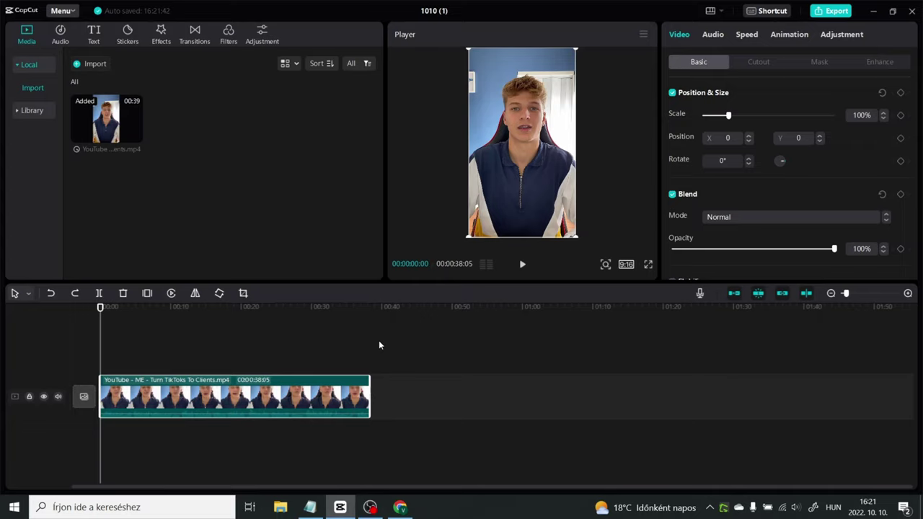
Create auto captions in English from the clip's spoken audio.
{"action": "left_click", "coordinate": [93, 35]}
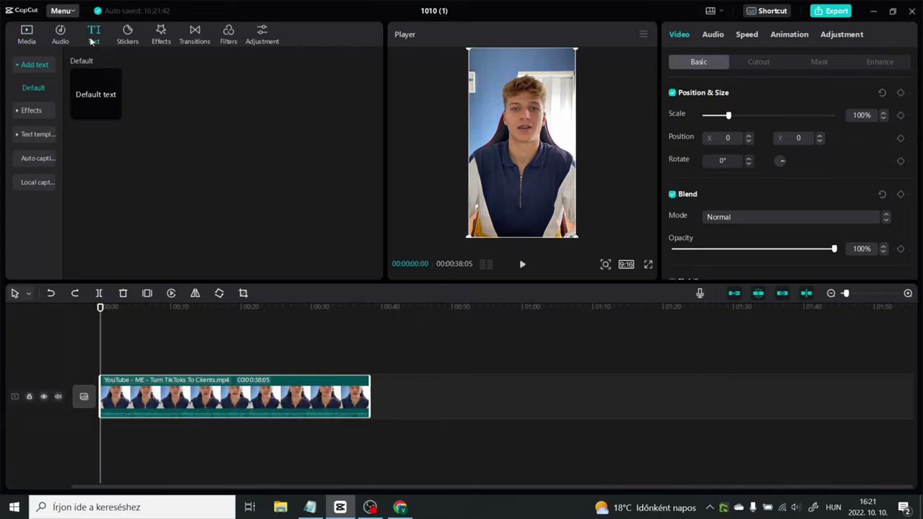
{"action": "left_click", "coordinate": [37, 136]}
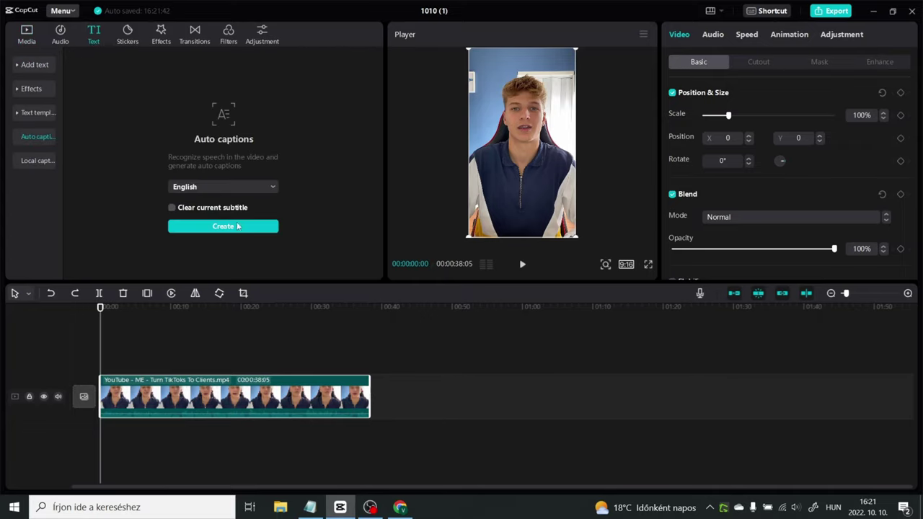
{"action": "left_click", "coordinate": [221, 187]}
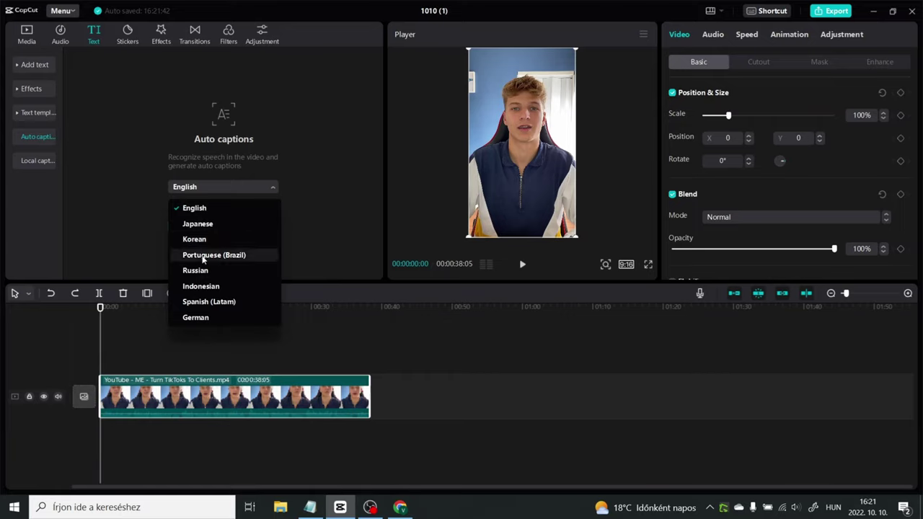
{"action": "left_click", "coordinate": [292, 128]}
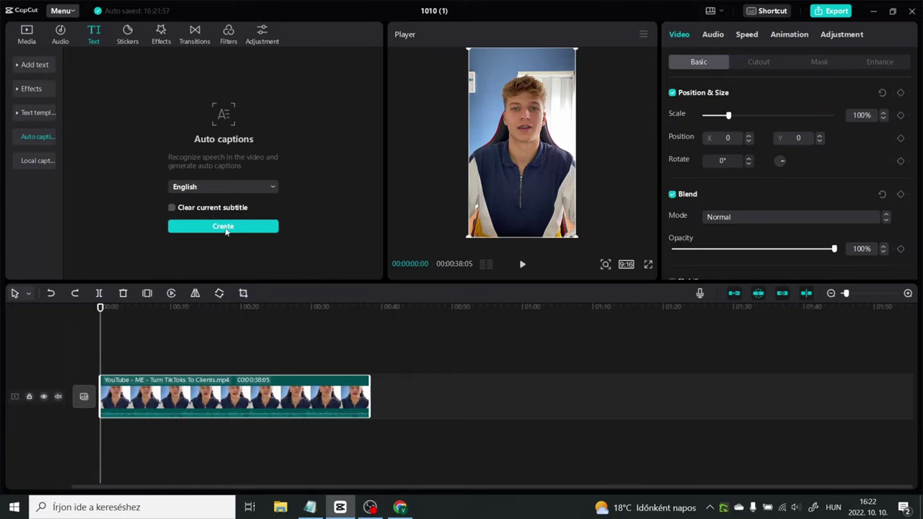
{"action": "left_click", "coordinate": [225, 227]}
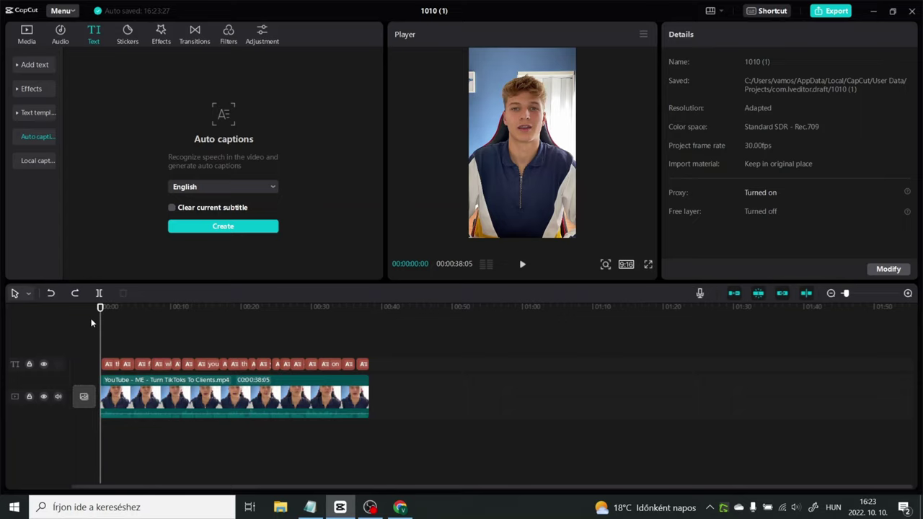
Select the first caption around 34 seconds and set its font to THEBOLDFONT 2022.
{"action": "left_click_drag", "start_coordinate": [101, 310], "coordinate": [115, 334]}
{"action": "left_click", "coordinate": [115, 363]}
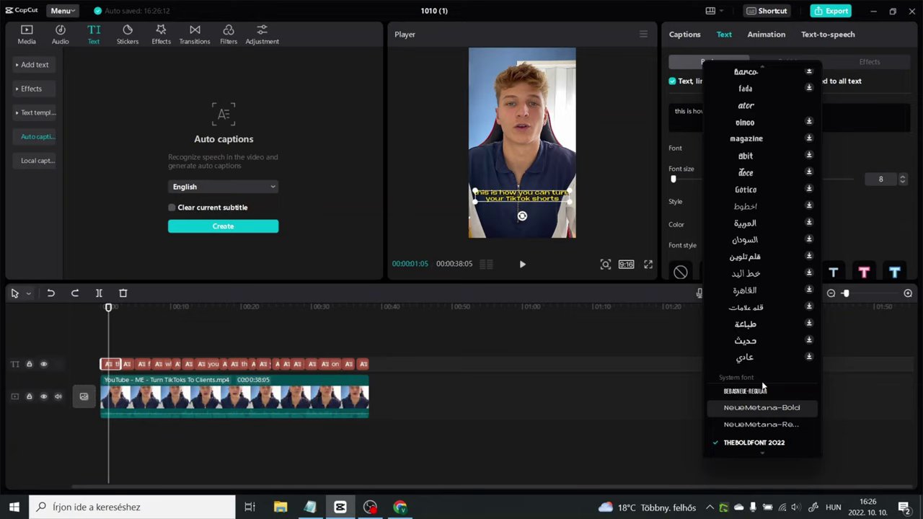
{"action": "scroll", "coordinate": [786, 212], "scroll_direction": "up", "scroll_amount": 15}
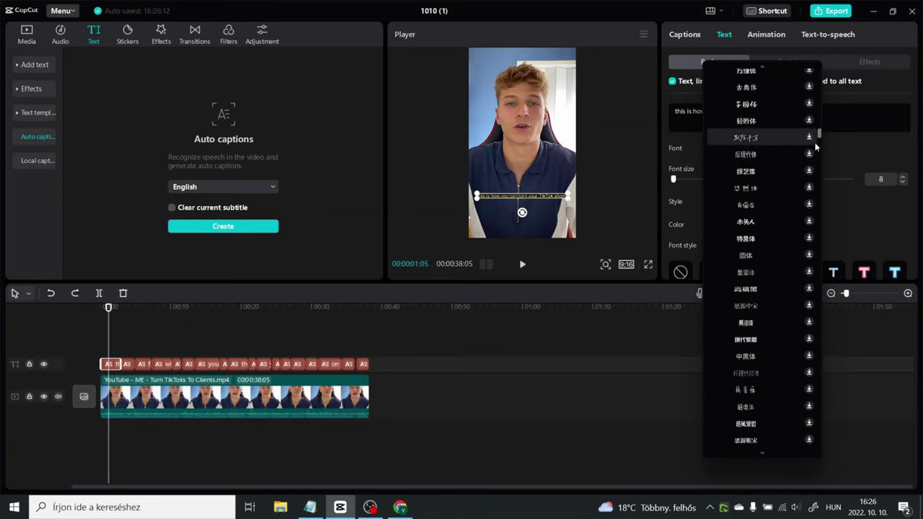
{"action": "left_click_drag", "start_coordinate": [820, 143], "coordinate": [818, 66]}
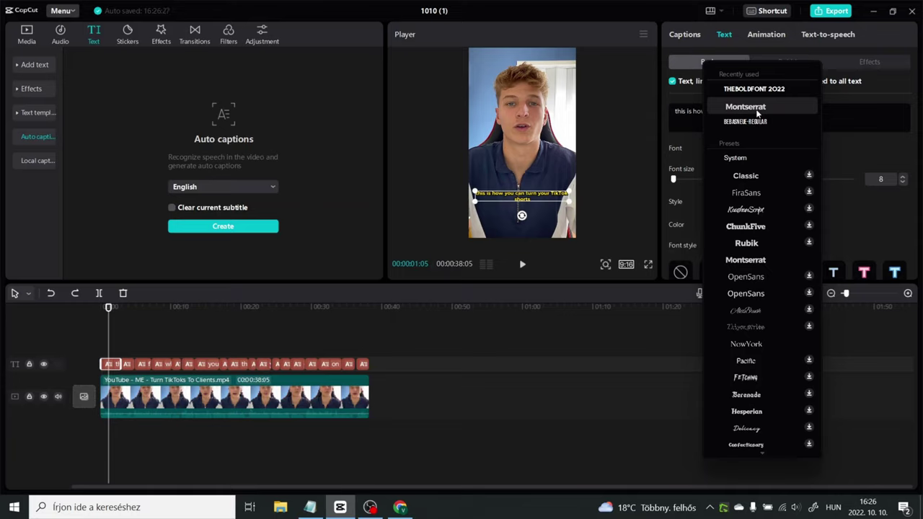
{"action": "left_click", "coordinate": [755, 88]}
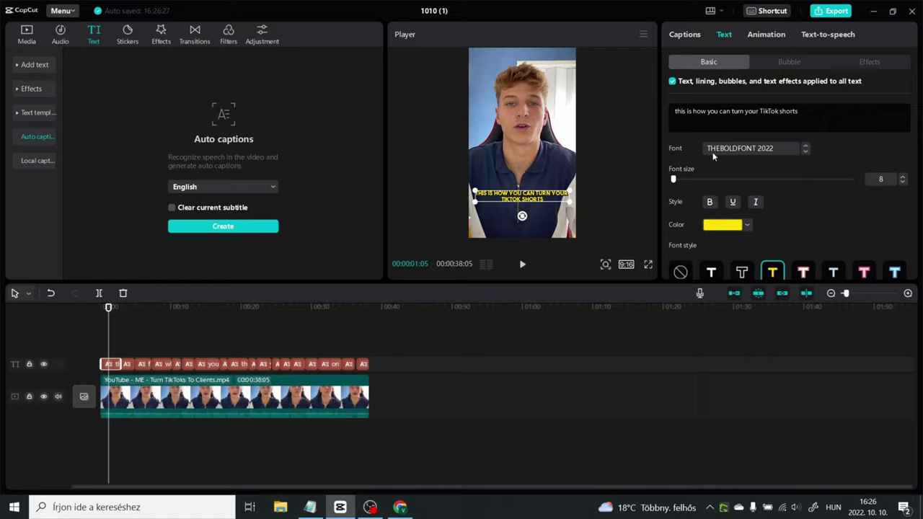
In a new Chrome tab, search Google for 'the bold download'.
{"action": "left_click", "coordinate": [400, 507]}
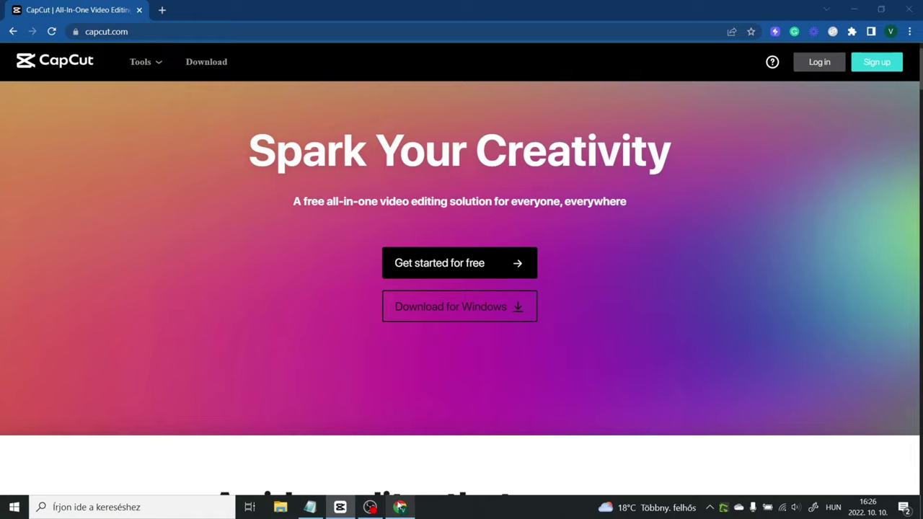
{"action": "left_click", "coordinate": [161, 10]}
{"action": "type", "text": "bold"}
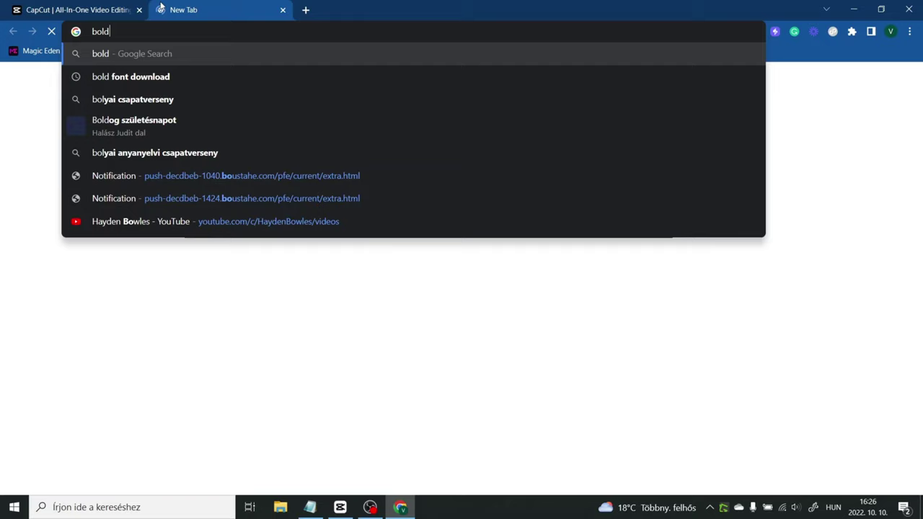
{"action": "key", "text": "BackSpace"}
{"action": "key", "text": "BackSpace"}
{"action": "key", "text": "BackSpace"}
{"action": "key", "text": "BackSpace"}
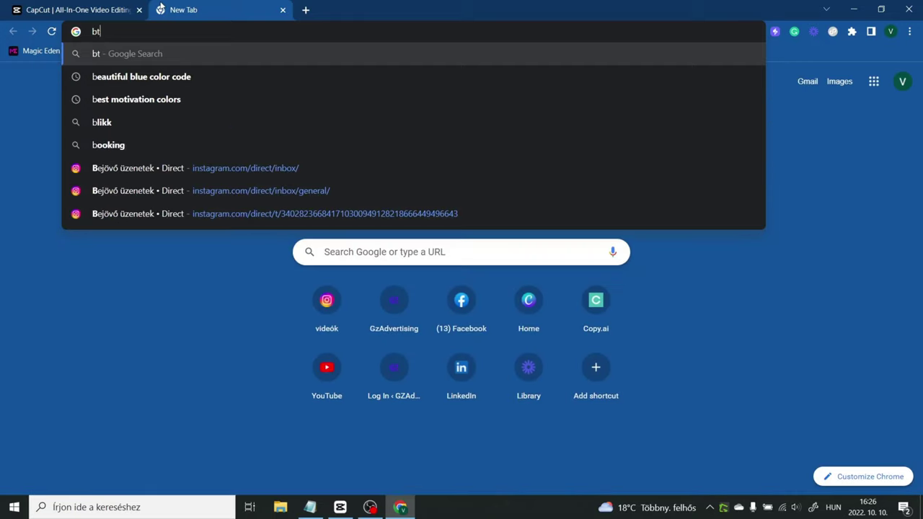
{"action": "type", "text": "t"}
{"action": "type", "text": "ik"}
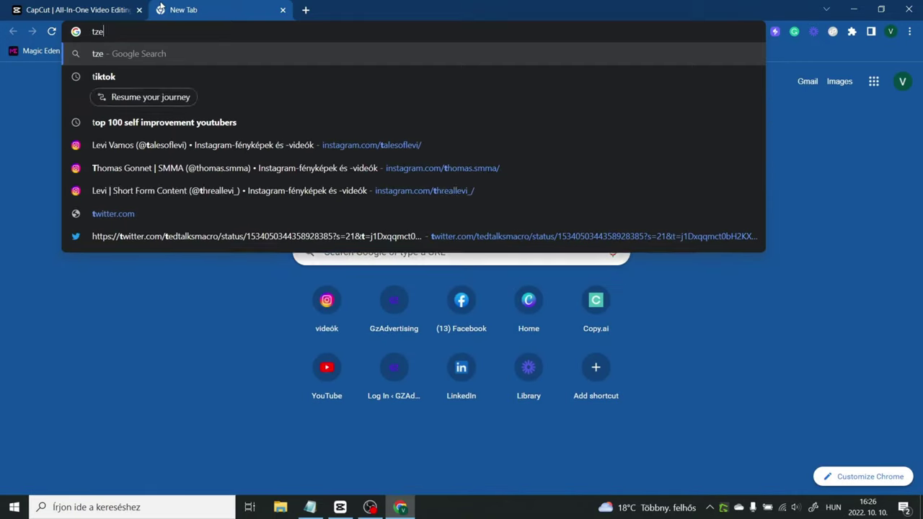
{"action": "key", "text": "BackSpace"}
{"action": "key", "text": "BackSpace"}
{"action": "key", "text": "BackSpace"}
{"action": "type", "text": "the bold download"}
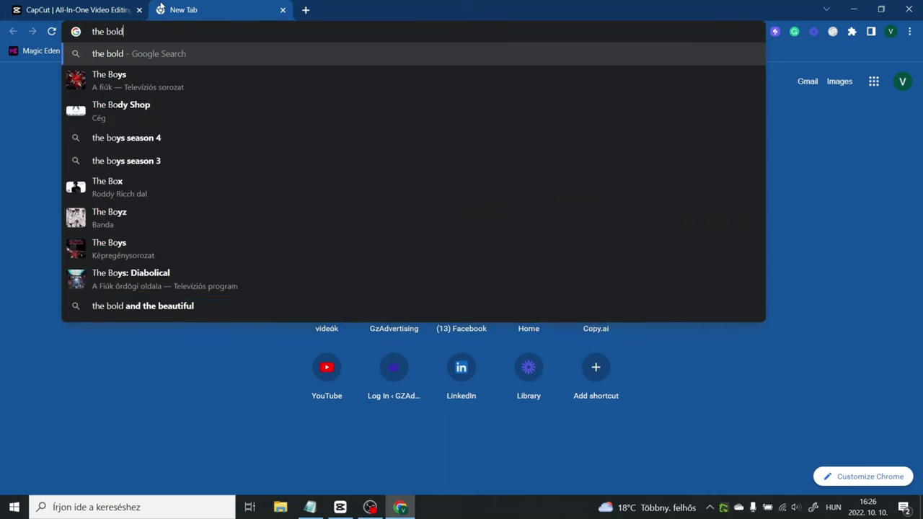
{"action": "key", "text": "Return"}
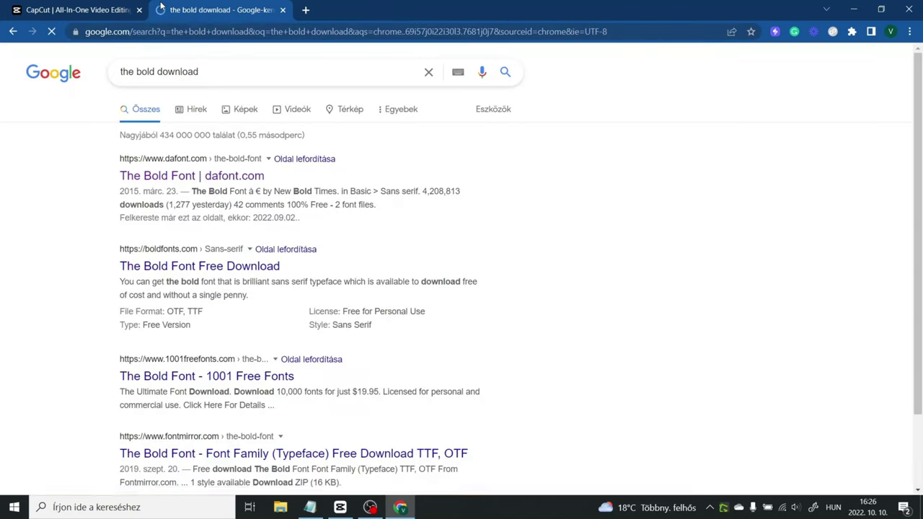
Open The Bold Font page on dafont.com and accept the cookie notice.
{"action": "left_click", "coordinate": [179, 178]}
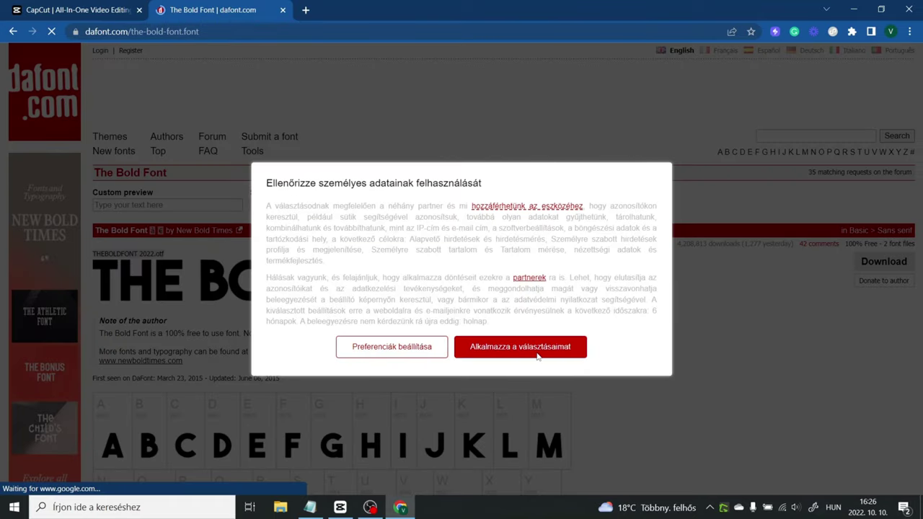
{"action": "left_click", "coordinate": [540, 354]}
{"action": "left_click", "coordinate": [97, 508]}
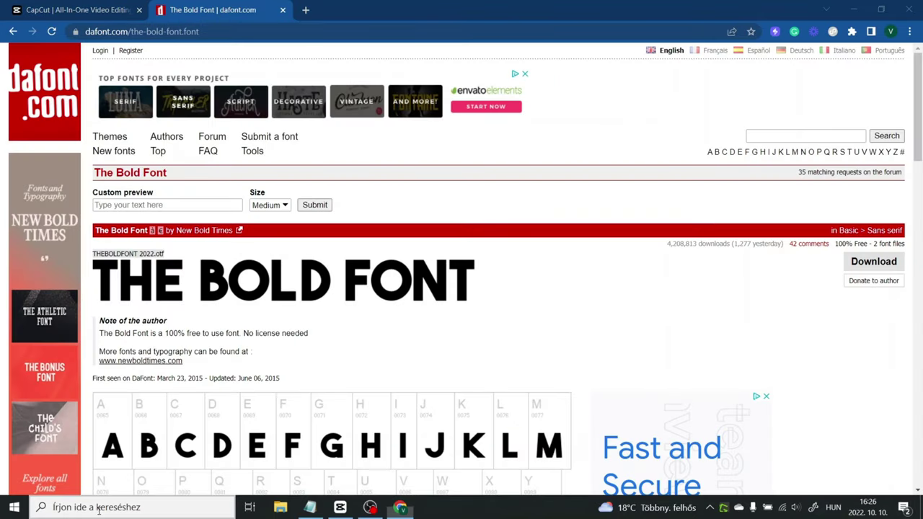
{"action": "type", "text": "font"}
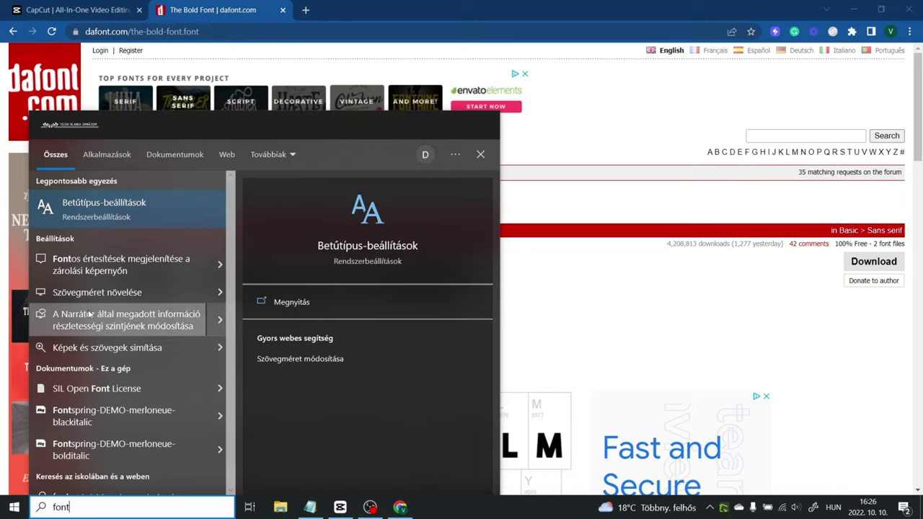
{"action": "left_click", "coordinate": [109, 199]}
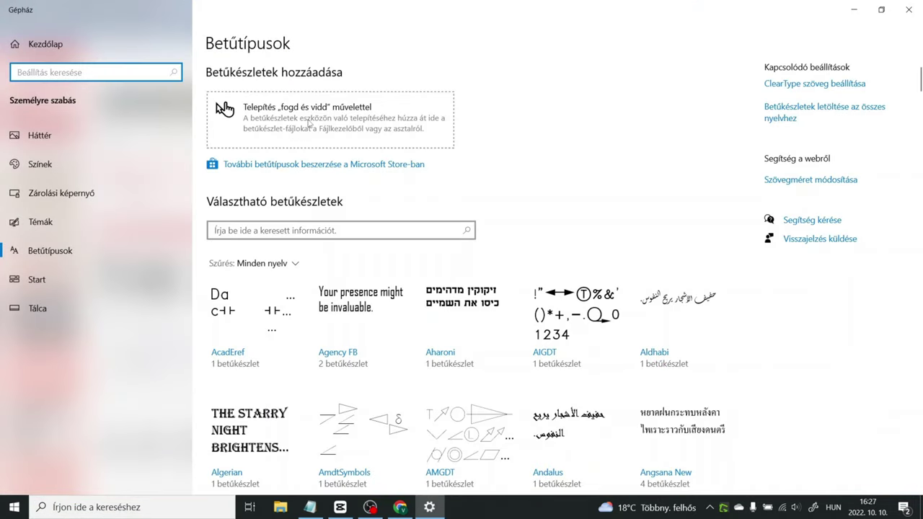
{"action": "left_click", "coordinate": [911, 10]}
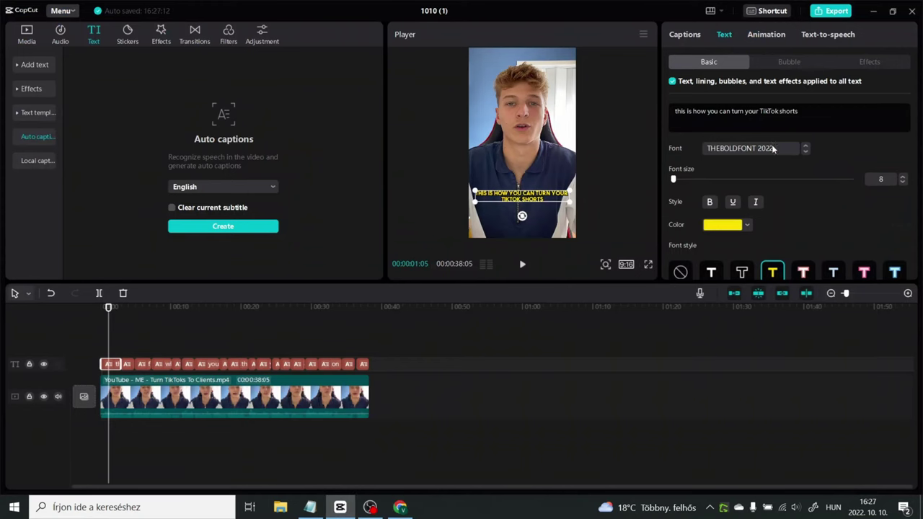
Keep THEBOLDFONT 2022 and raise the caption font size from 8 to 12.
{"action": "left_click", "coordinate": [773, 148]}
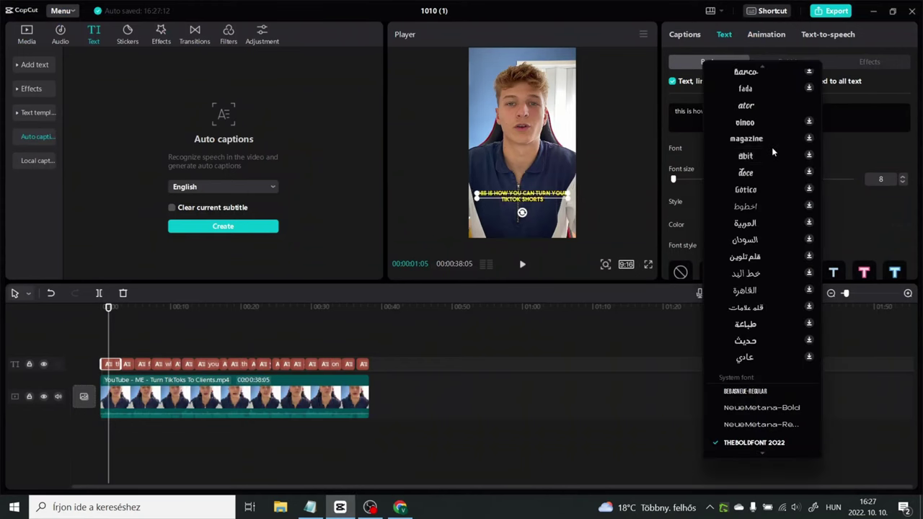
{"action": "scroll", "coordinate": [764, 303], "scroll_direction": "down", "scroll_amount": 3}
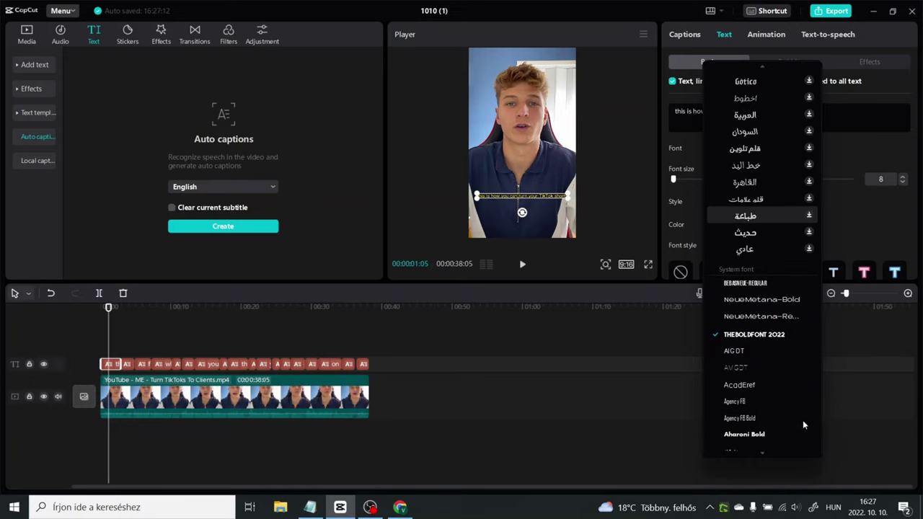
{"action": "scroll", "coordinate": [801, 328], "scroll_direction": "down", "scroll_amount": 1}
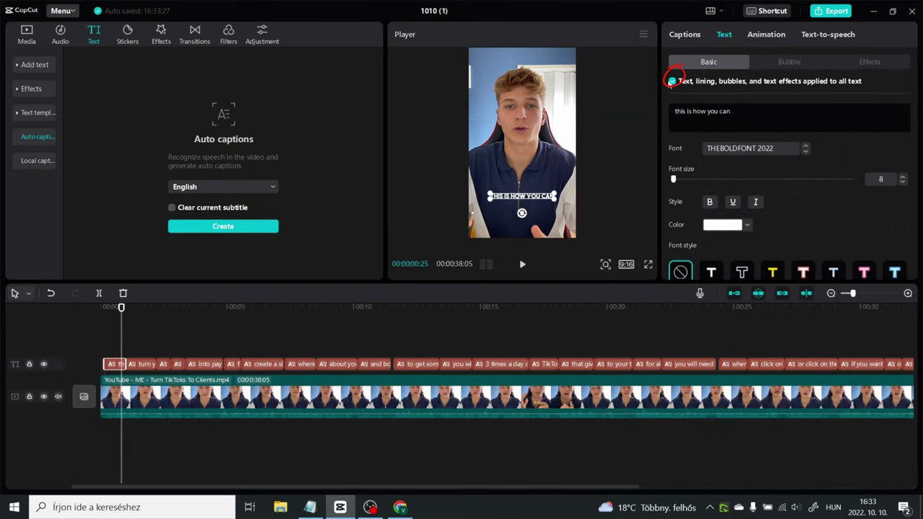
{"action": "left_click", "coordinate": [754, 148]}
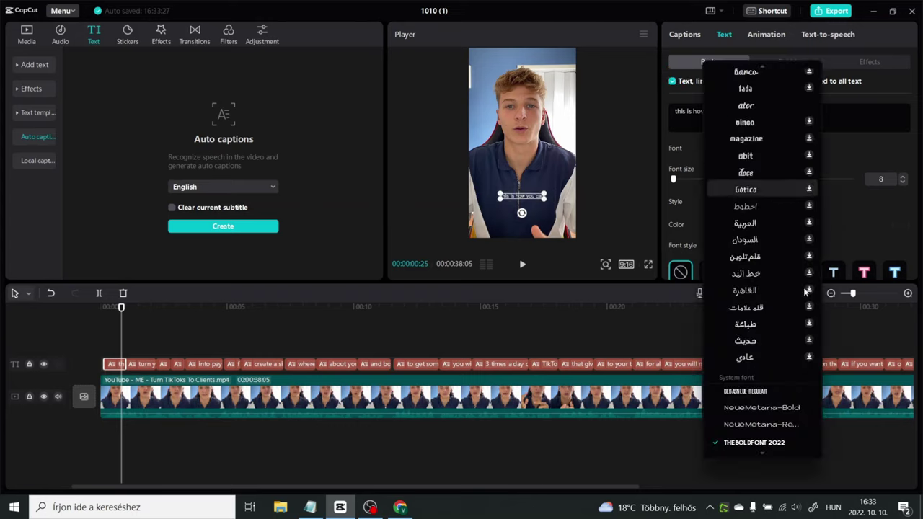
{"action": "left_click", "coordinate": [860, 193]}
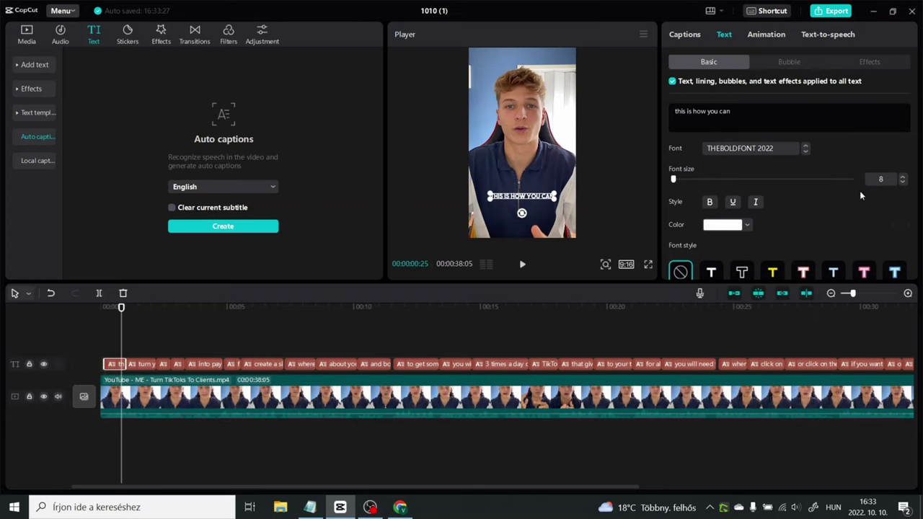
{"action": "left_click", "coordinate": [903, 179]}
{"action": "left_click", "coordinate": [903, 179]}
{"action": "left_click", "coordinate": [903, 179]}
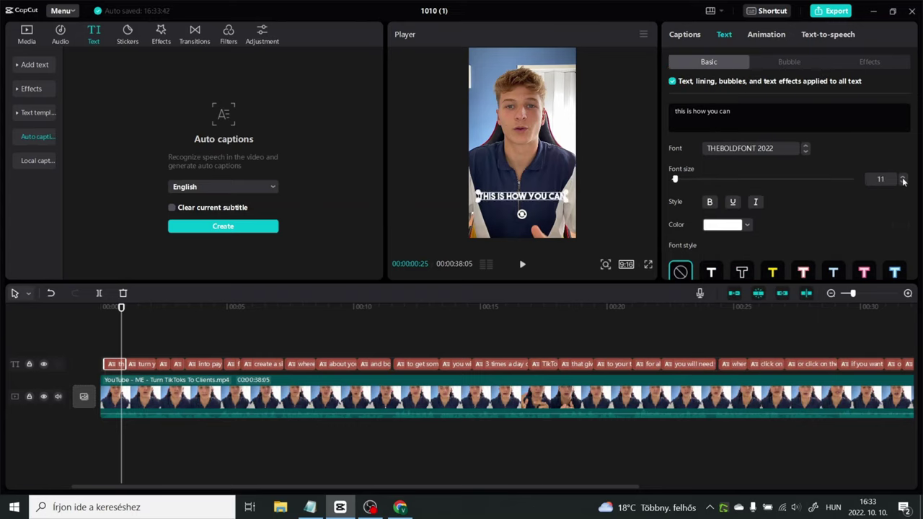
{"action": "left_click", "coordinate": [903, 178]}
Try yellow and red for the caption colour, then settle on white.
{"action": "scroll", "coordinate": [794, 187], "scroll_direction": "down", "scroll_amount": 1}
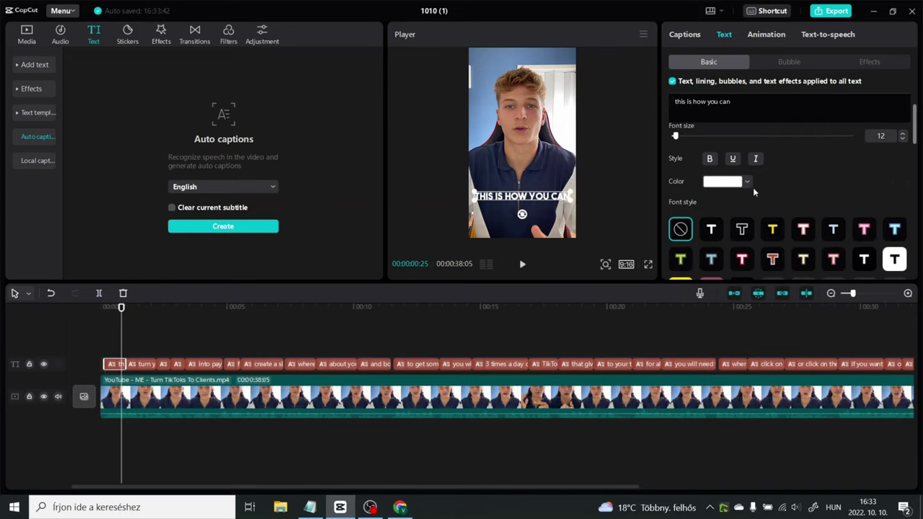
{"action": "left_click", "coordinate": [748, 181]}
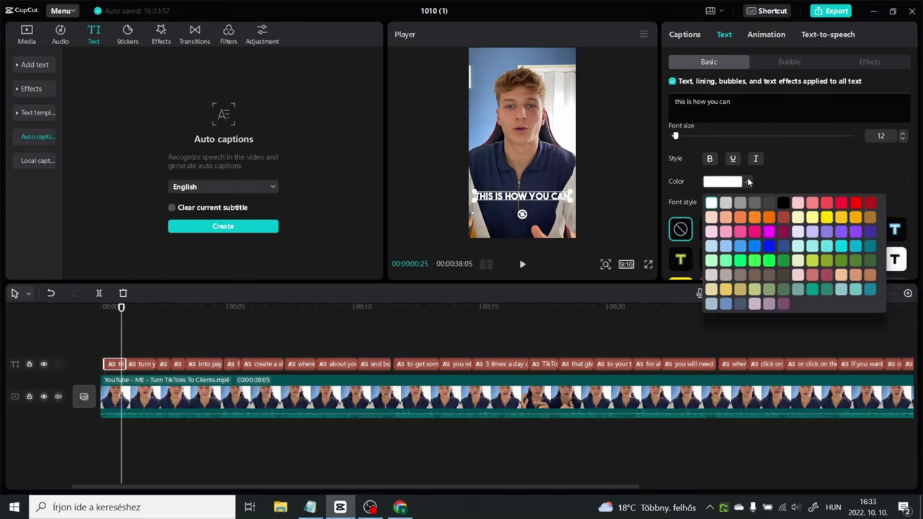
{"action": "left_click", "coordinate": [826, 218]}
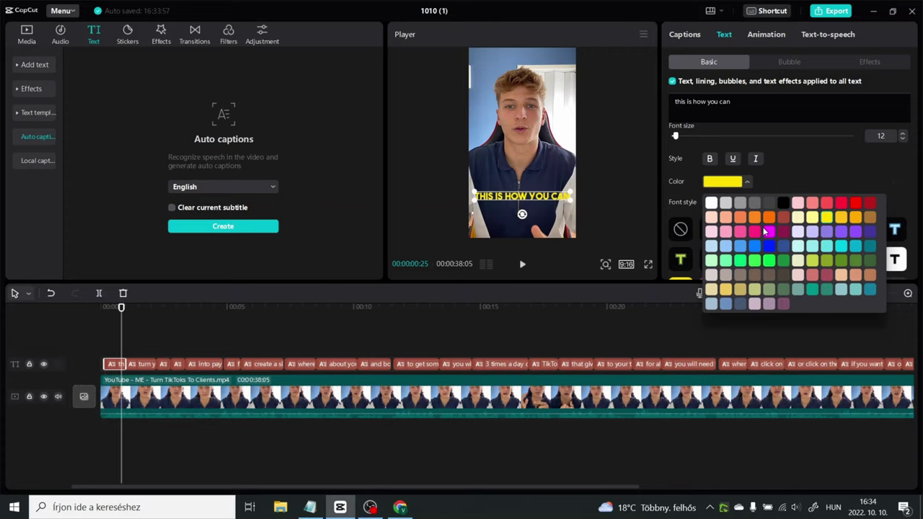
{"action": "left_click", "coordinate": [856, 203]}
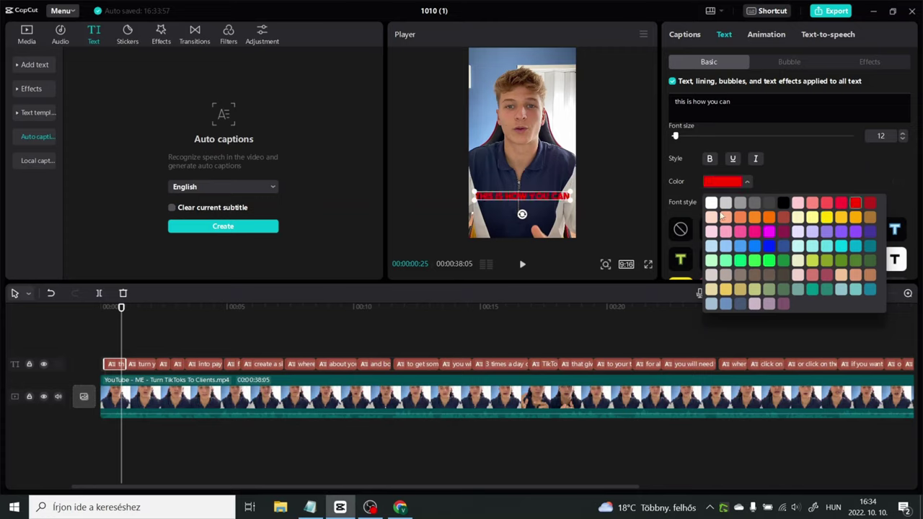
{"action": "left_click", "coordinate": [712, 203]}
Turn on a black caption outline and thin it to thickness 32.
{"action": "left_click", "coordinate": [813, 178]}
{"action": "scroll", "coordinate": [797, 178], "scroll_direction": "down", "scroll_amount": 1}
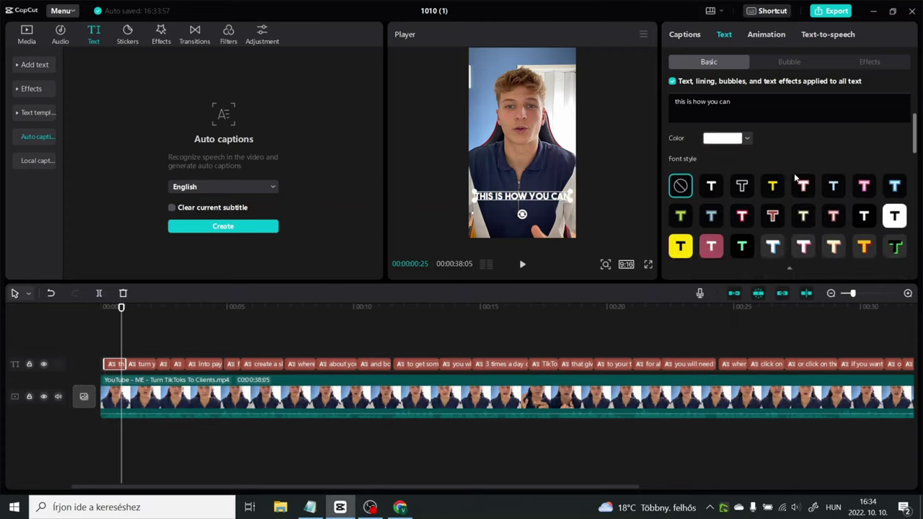
{"action": "scroll", "coordinate": [721, 177], "scroll_direction": "down", "scroll_amount": 5}
{"action": "scroll", "coordinate": [719, 198], "scroll_direction": "down", "scroll_amount": 1}
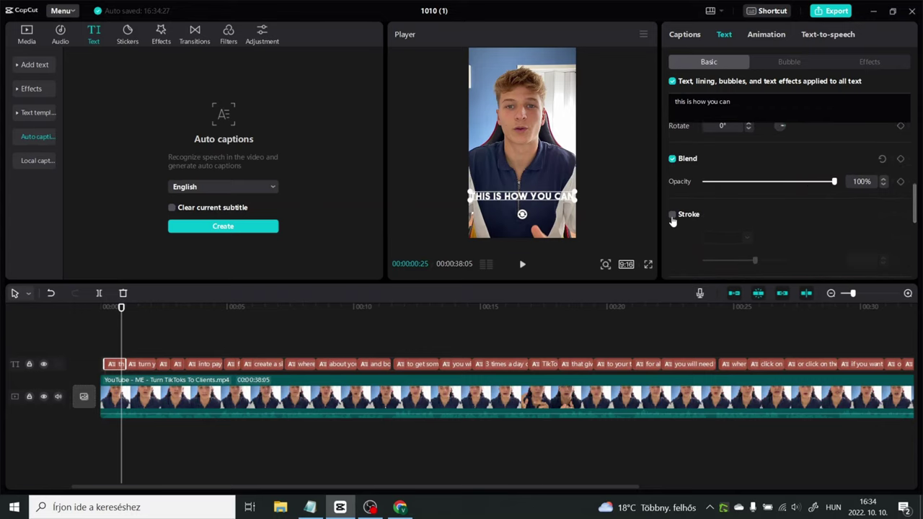
{"action": "left_click", "coordinate": [672, 215]}
{"action": "scroll", "coordinate": [721, 216], "scroll_direction": "down", "scroll_amount": 1}
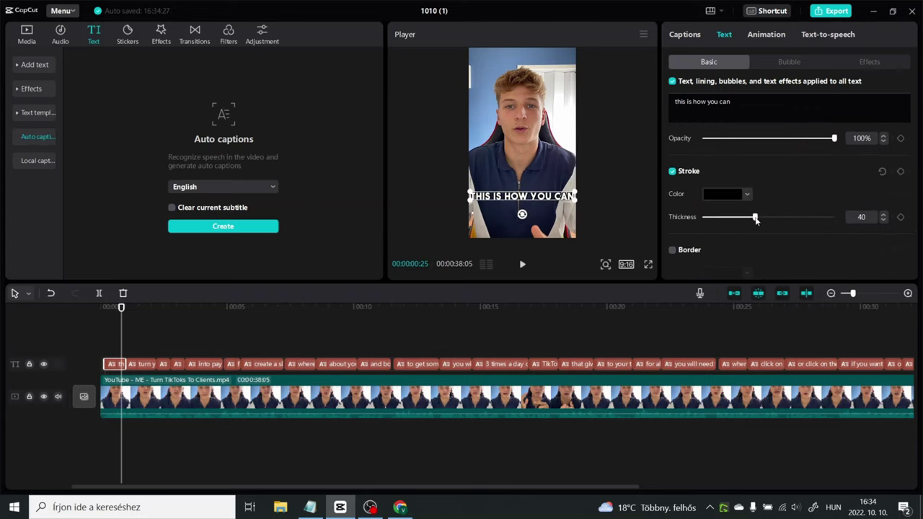
{"action": "left_click_drag", "start_coordinate": [756, 220], "coordinate": [744, 221]}
Add a black caption shadow with distance 14 and angle -9°.
{"action": "scroll", "coordinate": [758, 180], "scroll_direction": "down", "scroll_amount": 3}
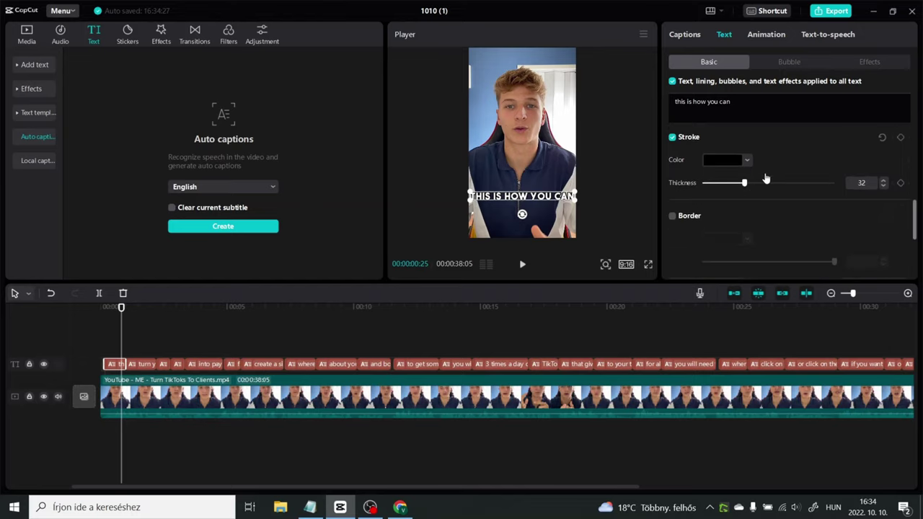
{"action": "scroll", "coordinate": [680, 190], "scroll_direction": "down", "scroll_amount": 1}
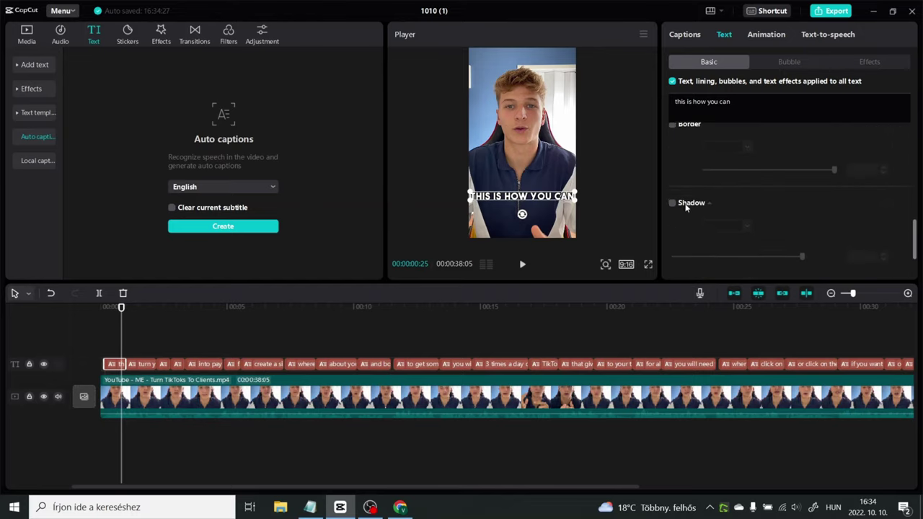
{"action": "left_click", "coordinate": [673, 200]}
{"action": "scroll", "coordinate": [722, 202], "scroll_direction": "down", "scroll_amount": 1}
{"action": "left_click_drag", "start_coordinate": [803, 209], "coordinate": [826, 215]}
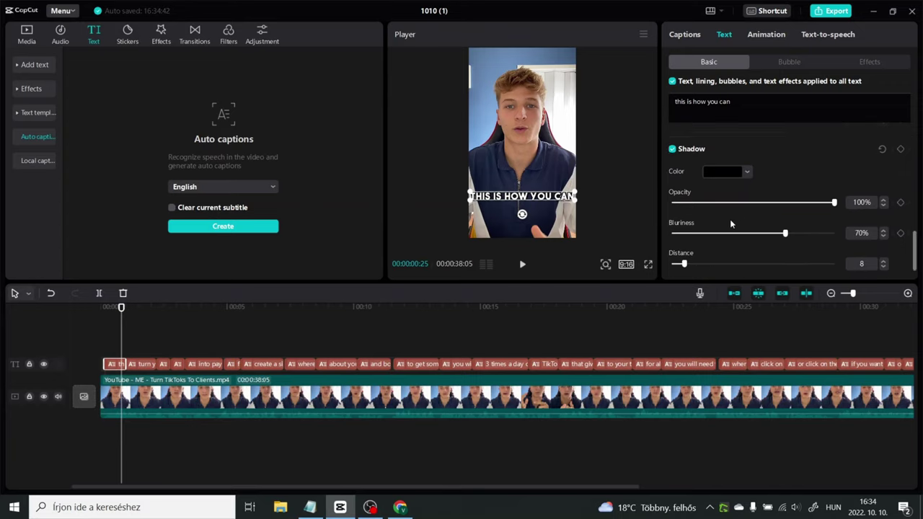
{"action": "scroll", "coordinate": [725, 220], "scroll_direction": "down", "scroll_amount": 1}
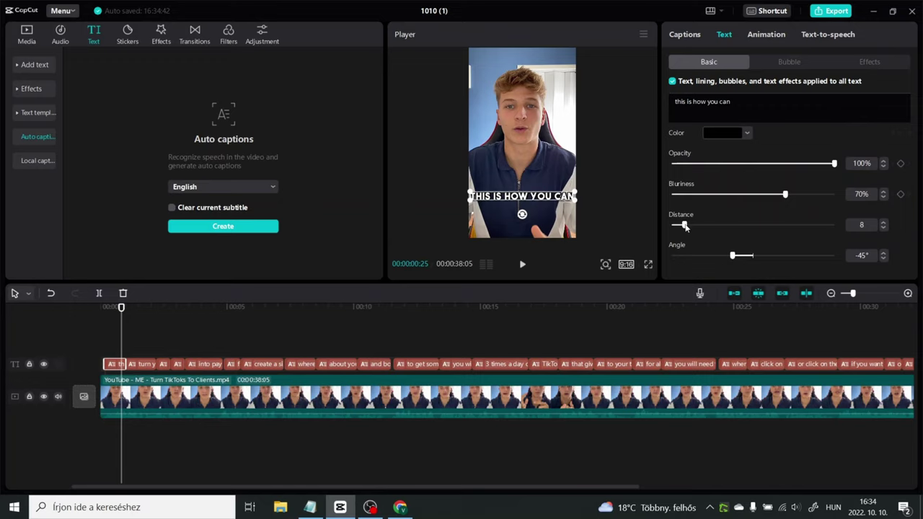
{"action": "left_click_drag", "start_coordinate": [685, 227], "coordinate": [697, 228]}
{"action": "left_click_drag", "start_coordinate": [734, 260], "coordinate": [749, 259]}
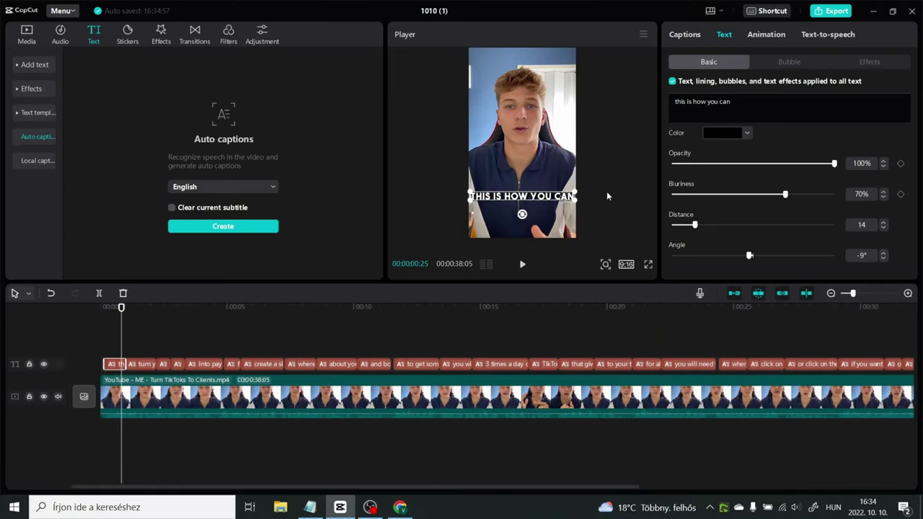
Review the captions from the start and move to the caption around 11 seconds.
{"action": "left_click", "coordinate": [114, 309]}
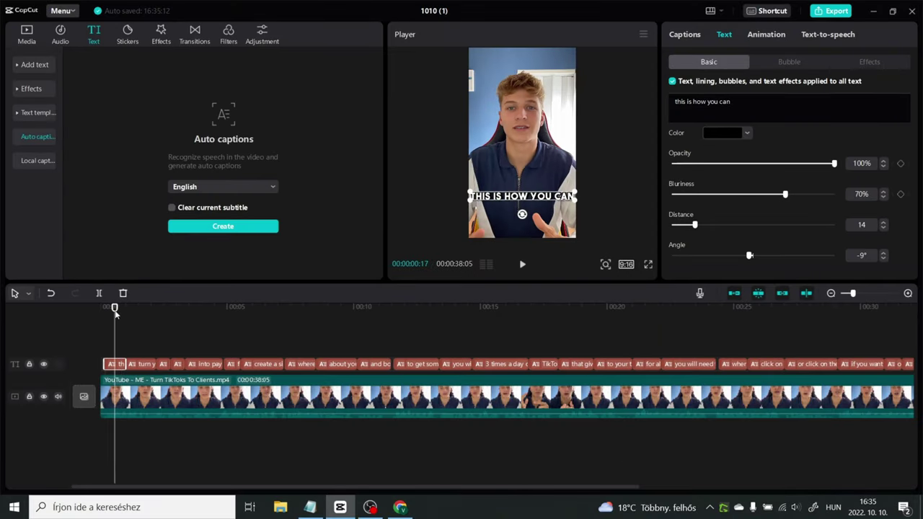
{"action": "left_click_drag", "start_coordinate": [116, 313], "coordinate": [395, 337]}
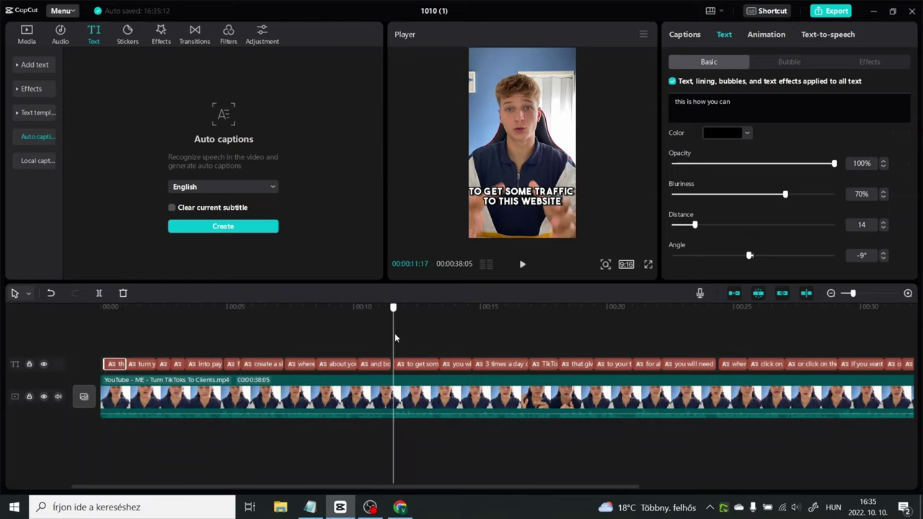
{"action": "left_click", "coordinate": [384, 363]}
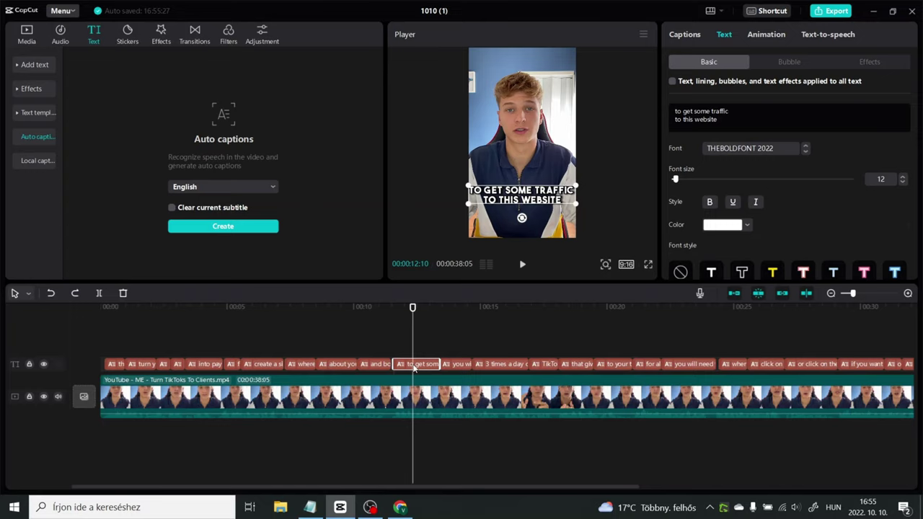
Split the traffic caption with Ctrl+B and colour 'to get some traffic' yellow.
{"action": "key", "text": "ctrl+b"}
{"action": "left_click", "coordinate": [398, 336]}
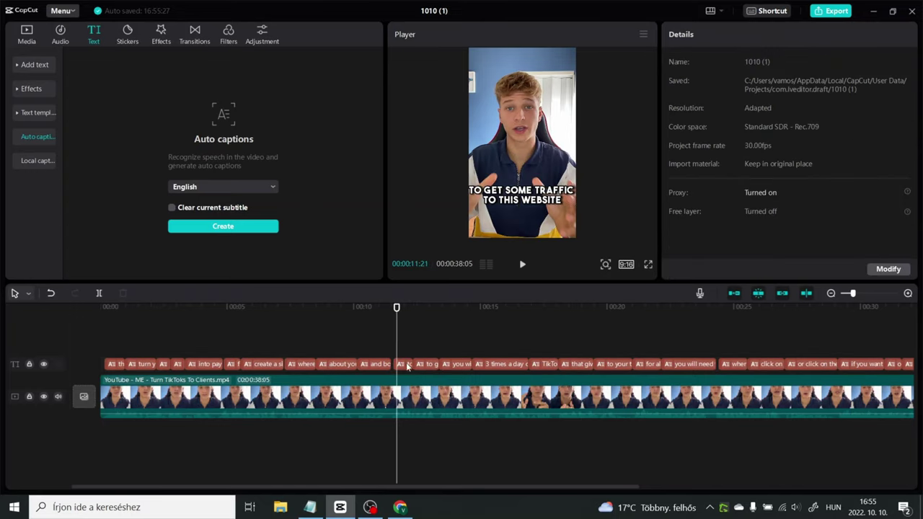
{"action": "left_click", "coordinate": [405, 369]}
{"action": "left_click", "coordinate": [725, 225]}
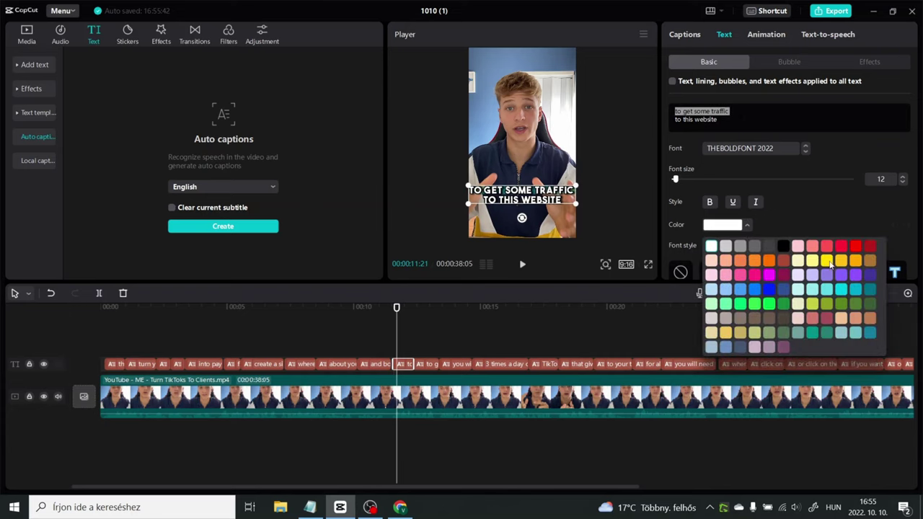
{"action": "left_click", "coordinate": [828, 262]}
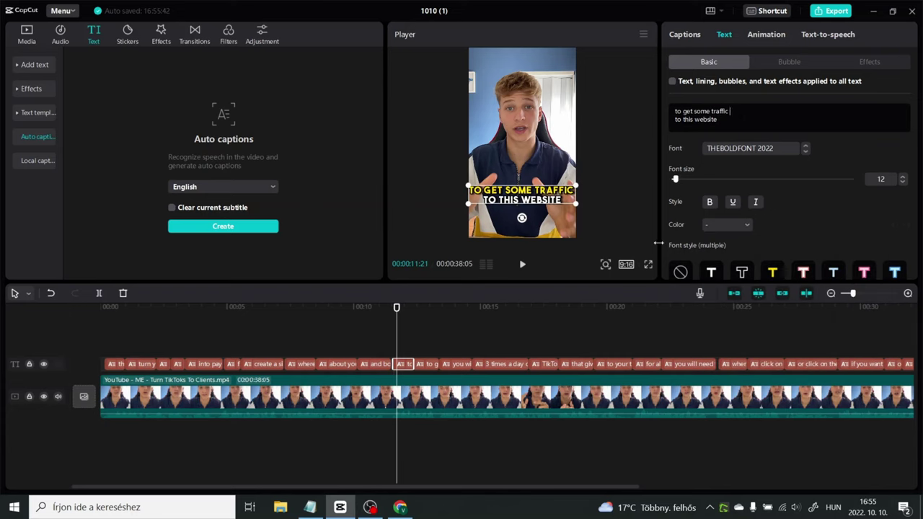
In the second half, colour the line 'to this website' yellow.
{"action": "left_click", "coordinate": [428, 333]}
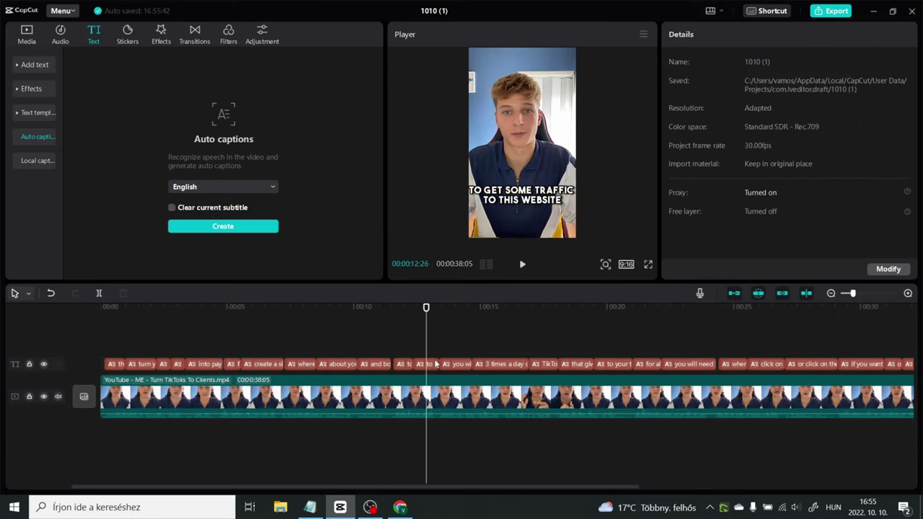
{"action": "left_click", "coordinate": [435, 364]}
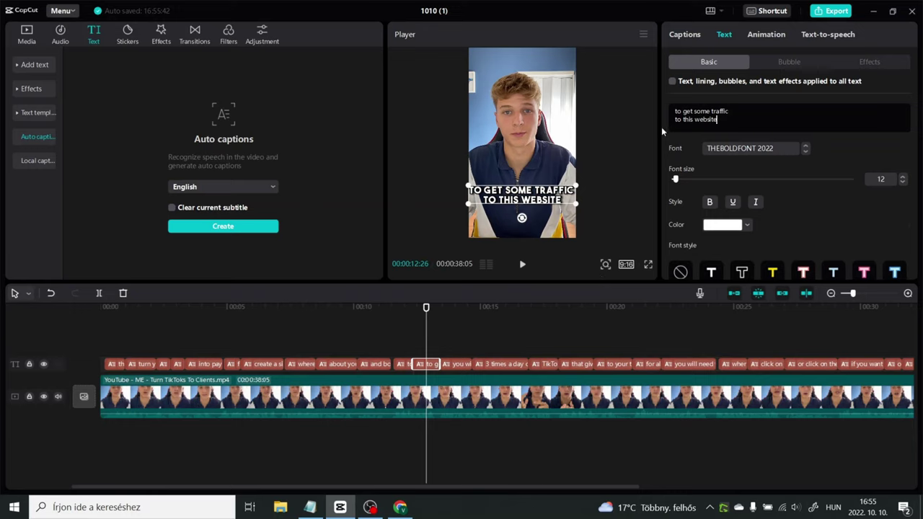
{"action": "key", "text": "shift+Home"}
{"action": "left_click", "coordinate": [748, 225]}
{"action": "left_click", "coordinate": [826, 261]}
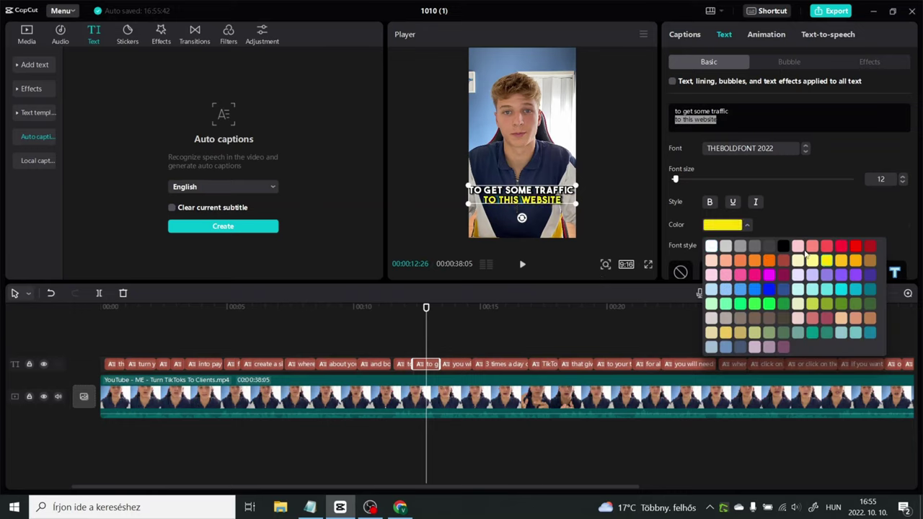
Play a full-screen preview to check the highlighted lines, then move to about 2 seconds.
{"action": "left_click", "coordinate": [393, 325]}
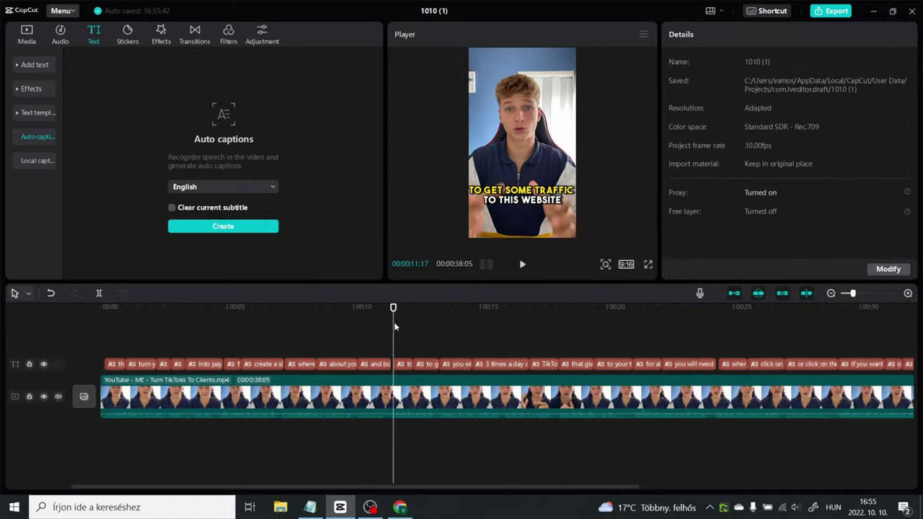
{"action": "left_click", "coordinate": [650, 265]}
{"action": "left_click", "coordinate": [302, 467]}
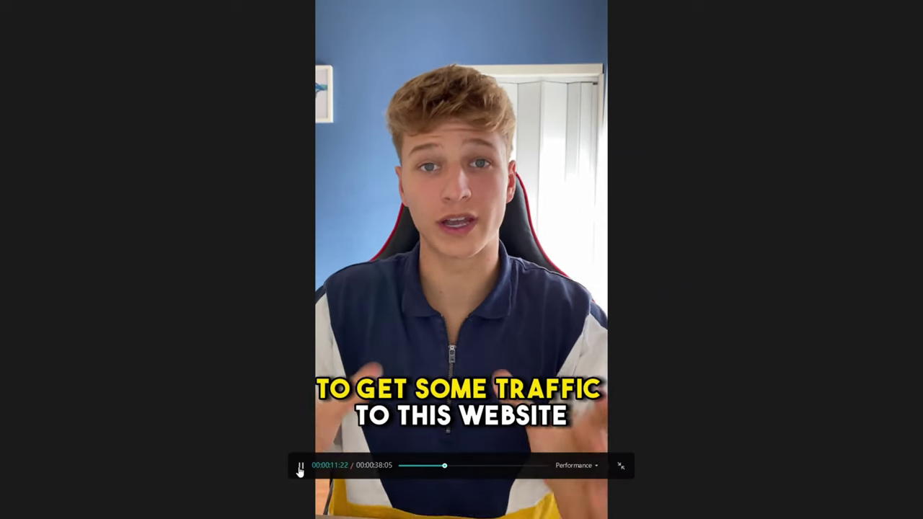
{"action": "left_click", "coordinate": [621, 466]}
{"action": "left_click_drag", "start_coordinate": [141, 281], "coordinate": [239, 306]}
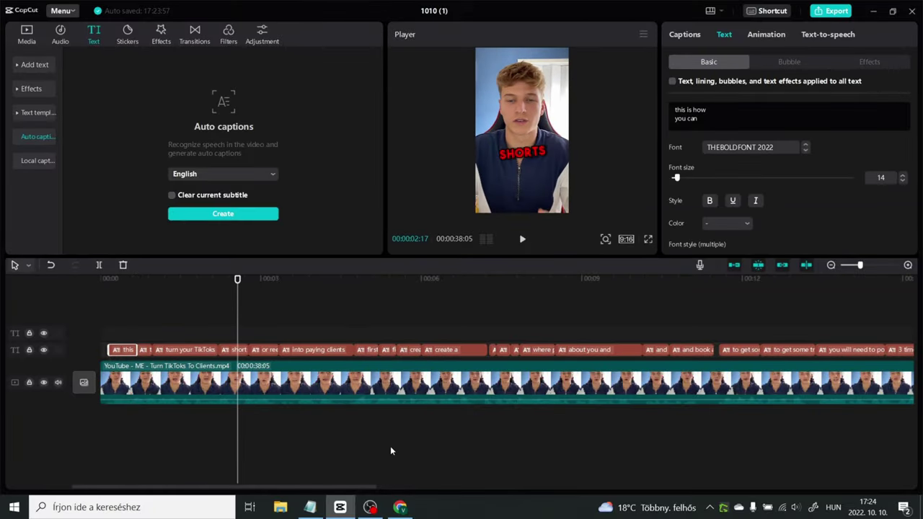
On Emojipedia, open the star-struck emoji's page from the Apple emoji list.
{"action": "left_click", "coordinate": [401, 507]}
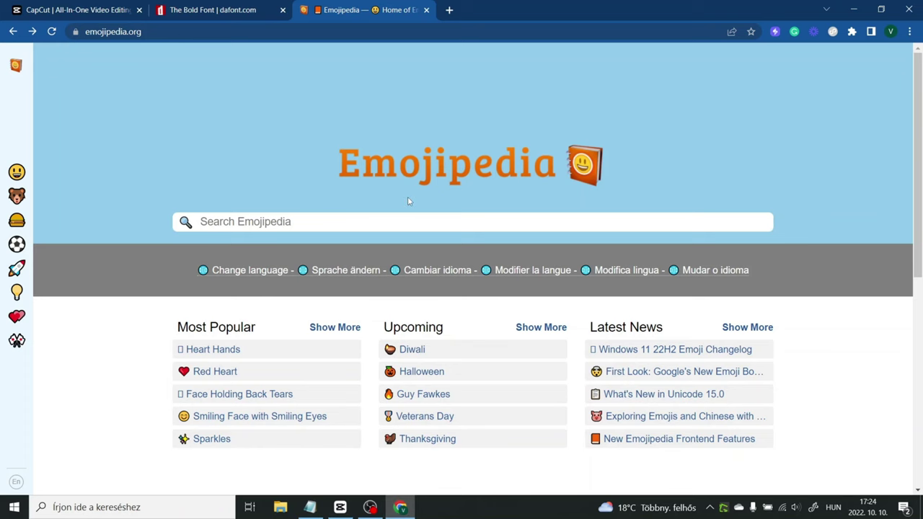
{"action": "scroll", "coordinate": [407, 200], "scroll_direction": "down", "scroll_amount": 5}
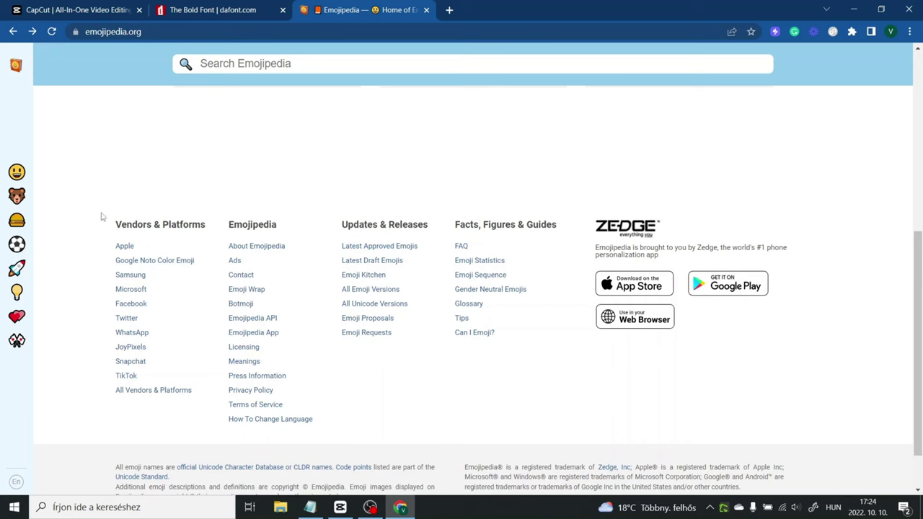
{"action": "left_click", "coordinate": [124, 246]}
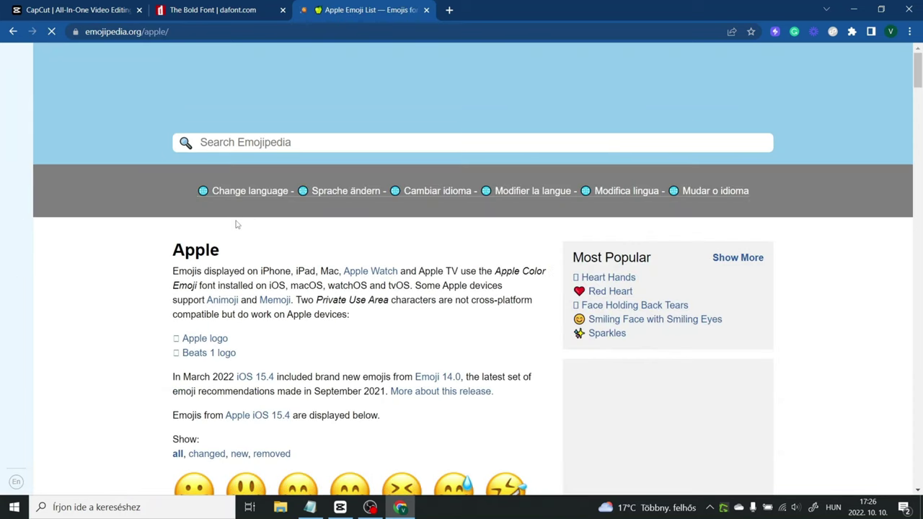
{"action": "scroll", "coordinate": [238, 224], "scroll_direction": "down", "scroll_amount": 4}
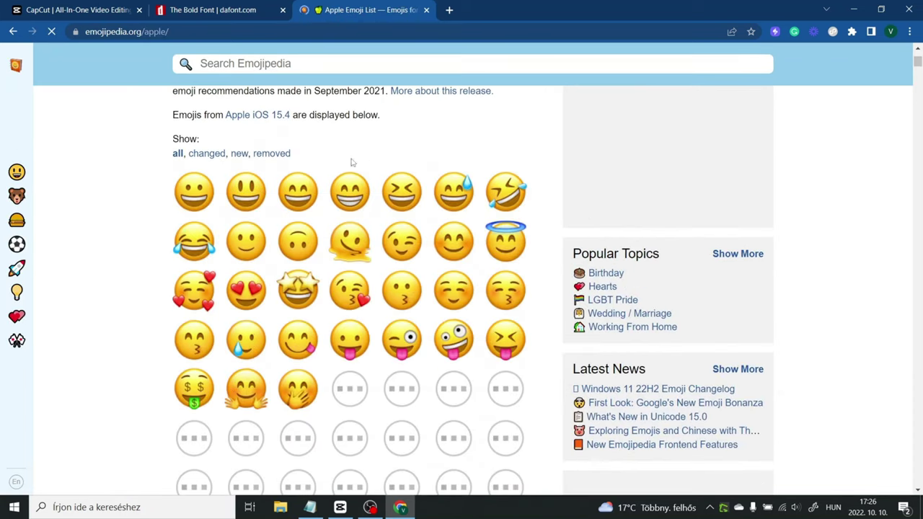
{"action": "scroll", "coordinate": [318, 288], "scroll_direction": "down", "scroll_amount": 1}
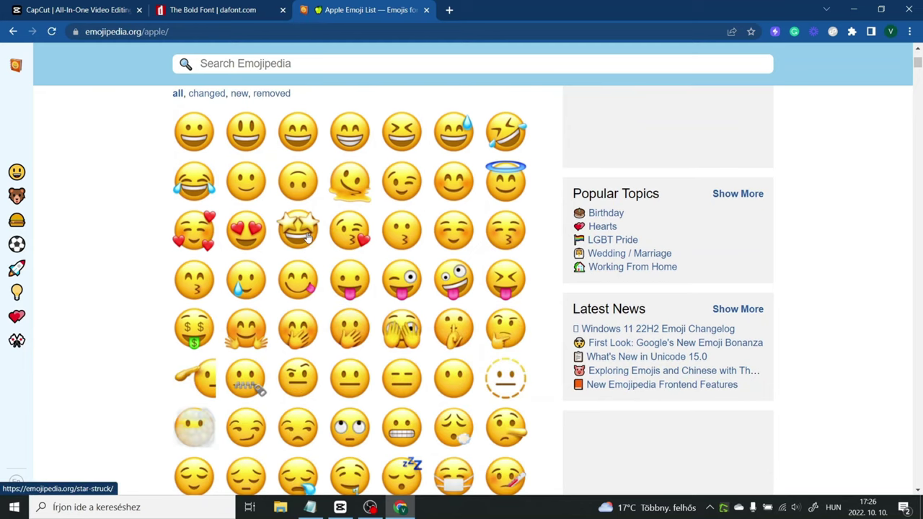
{"action": "left_click", "coordinate": [307, 238]}
Bring up the save options for the iOS 15.4 star-struck image.
{"action": "scroll", "coordinate": [317, 144], "scroll_direction": "down", "scroll_amount": 4}
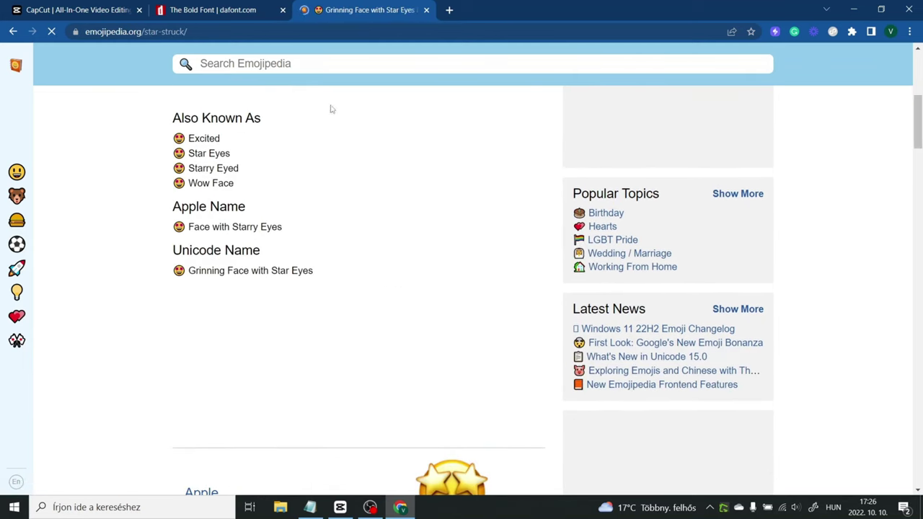
{"action": "scroll", "coordinate": [397, 180], "scroll_direction": "down", "scroll_amount": 3}
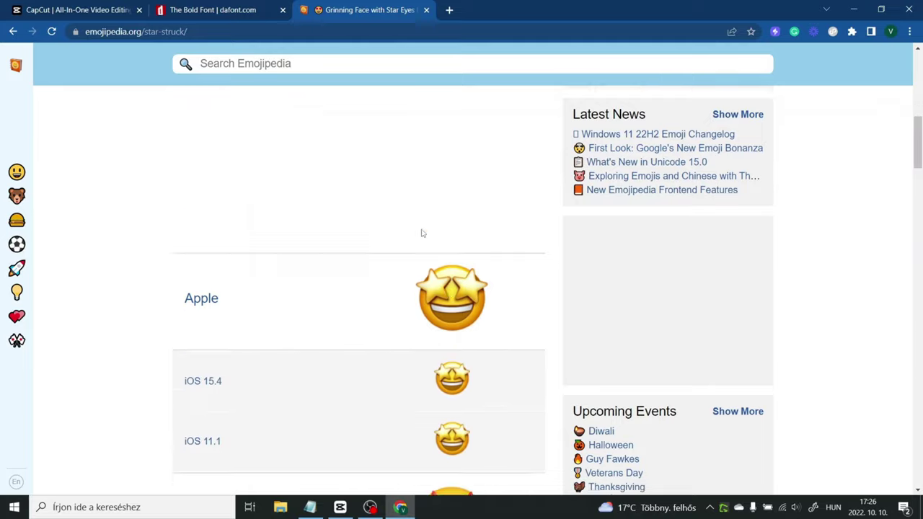
{"action": "scroll", "coordinate": [423, 233], "scroll_direction": "down", "scroll_amount": 2}
{"action": "right_click", "coordinate": [455, 263]}
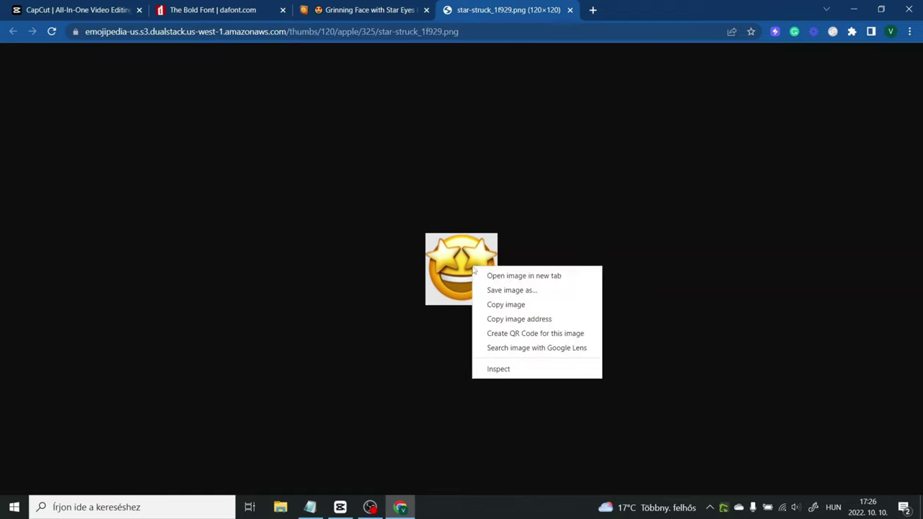
{"action": "key", "text": "Down"}
{"action": "key", "text": "Down"}
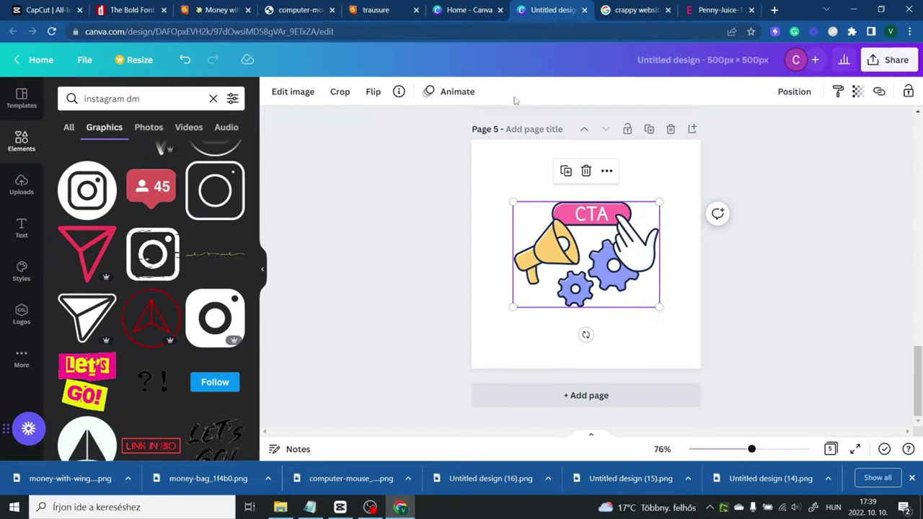
Replace the 'instagram dm' search in Canva's Elements panel with 'instagram' to list Instagram icon graphics.
{"action": "scroll", "coordinate": [486, 220], "scroll_direction": "up", "scroll_amount": 5}
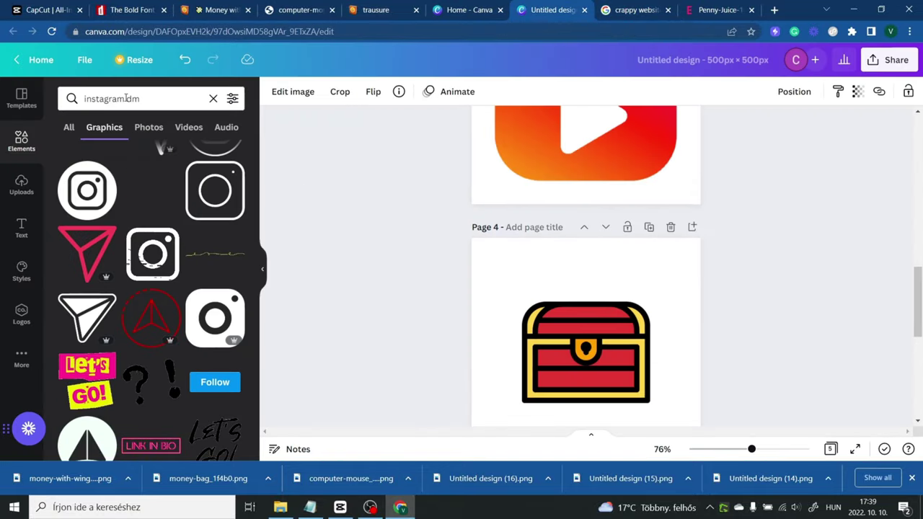
{"action": "triple_click", "coordinate": [127, 98]}
{"action": "type", "text": "instagram"}
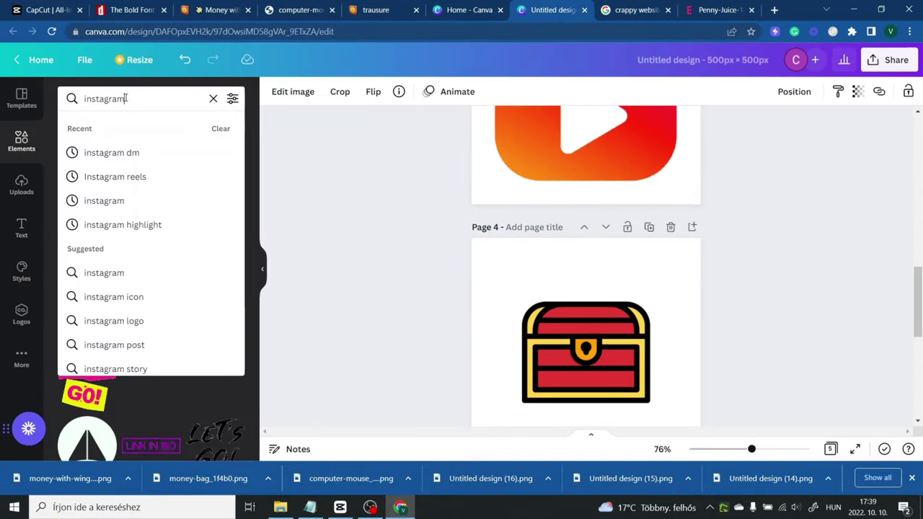
{"action": "key", "text": "Return"}
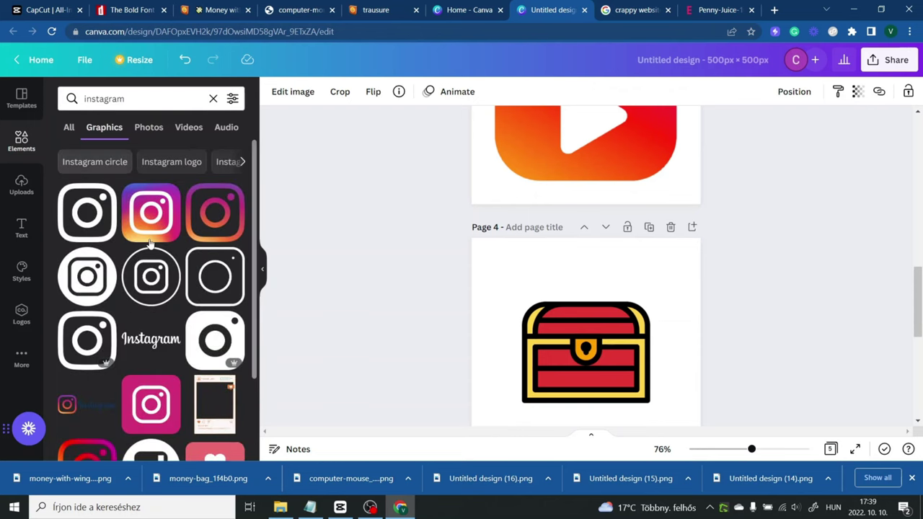
{"action": "scroll", "coordinate": [148, 224], "scroll_direction": "down", "scroll_amount": 2}
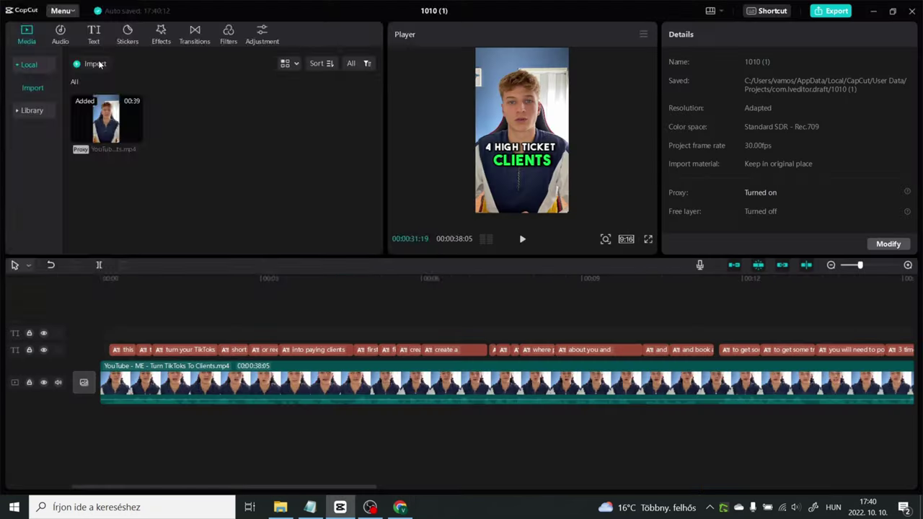
Start a media import, browse to the Downloads folder and select all the downloaded image files.
{"action": "left_click", "coordinate": [93, 64]}
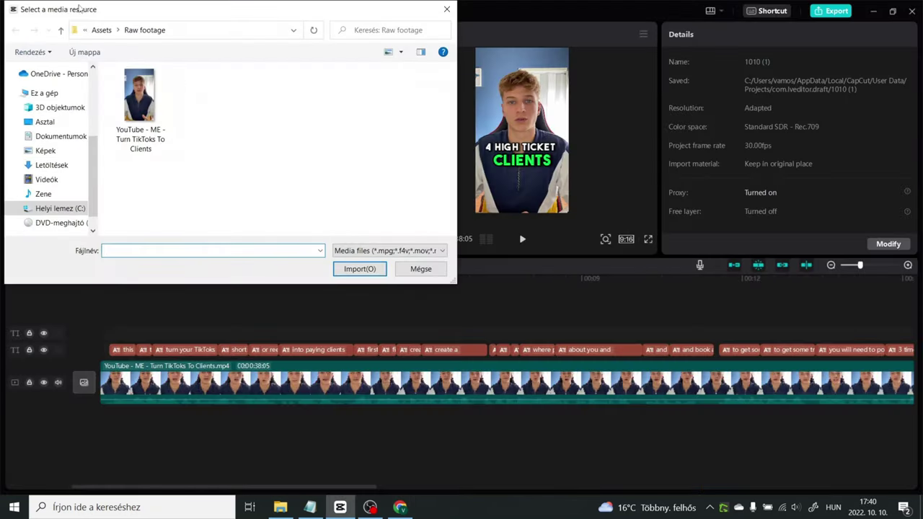
{"action": "left_click", "coordinate": [101, 29]}
{"action": "scroll", "coordinate": [65, 109], "scroll_direction": "up", "scroll_amount": 5}
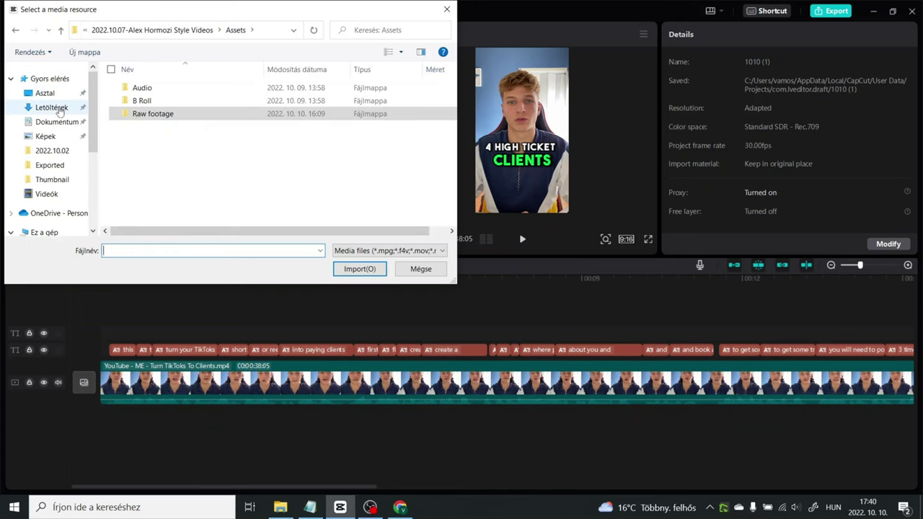
{"action": "left_click", "coordinate": [52, 106]}
{"action": "left_click_drag", "start_coordinate": [107, 97], "coordinate": [344, 244]}
Import the images and place a shortened TikTok logo clip, scaled to 33% under the caption.
{"action": "left_click", "coordinate": [359, 268]}
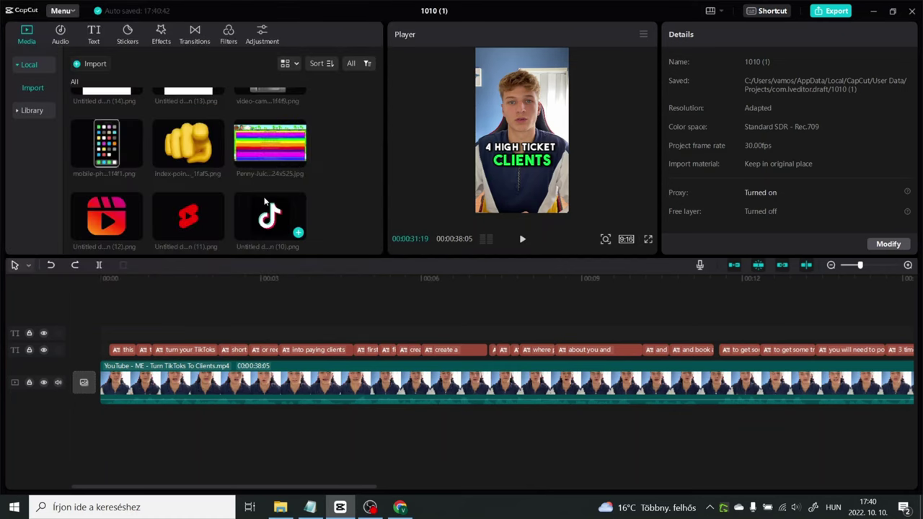
{"action": "left_click_drag", "start_coordinate": [269, 216], "coordinate": [299, 349]}
{"action": "left_click_drag", "start_coordinate": [567, 365], "coordinate": [378, 365]}
{"action": "left_click", "coordinate": [353, 317]}
{"action": "left_click", "coordinate": [560, 155]}
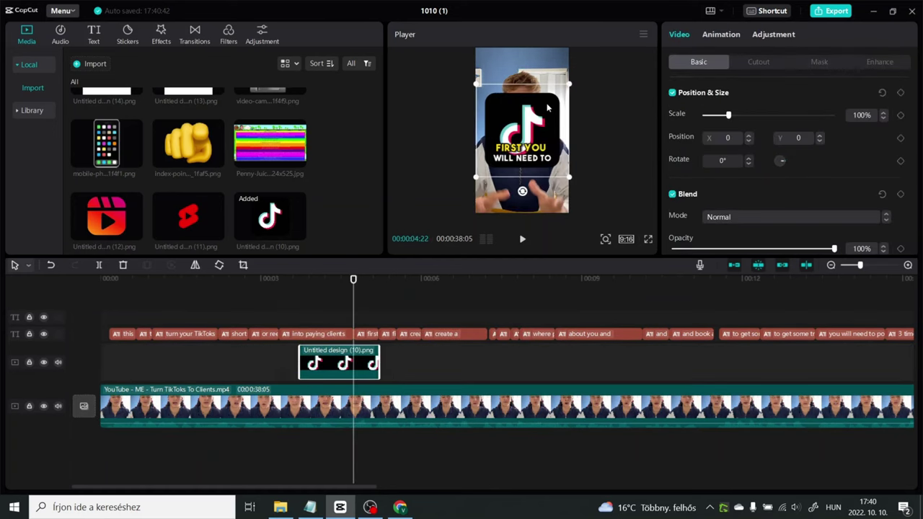
{"action": "left_click_drag", "start_coordinate": [479, 88], "coordinate": [527, 192]}
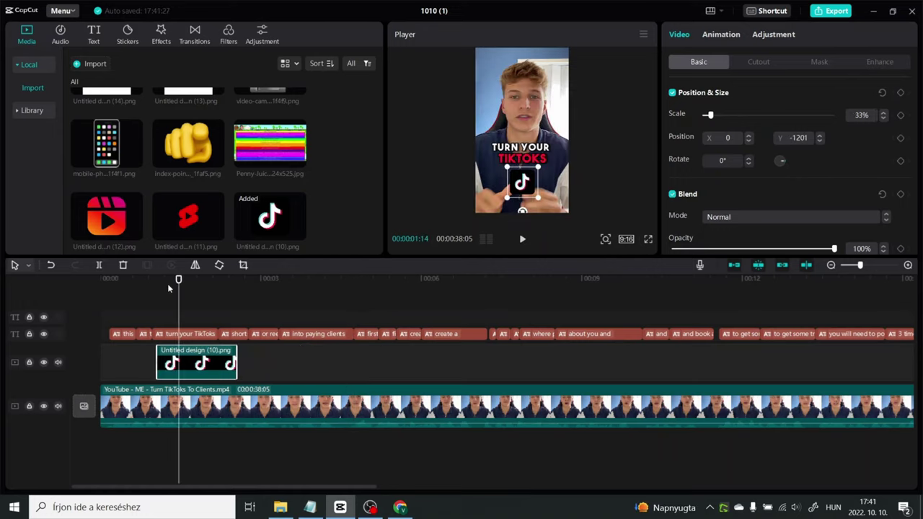
Align the TikTok overlay's start with the spoken word, nudge it lower, and preview it.
{"action": "left_click", "coordinate": [145, 284]}
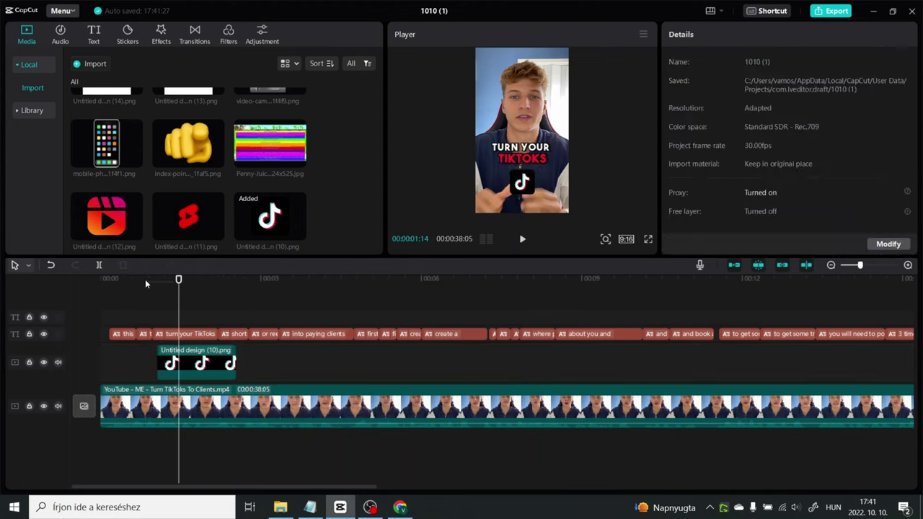
{"action": "left_click_drag", "start_coordinate": [179, 282], "coordinate": [152, 282]}
{"action": "left_click", "coordinate": [524, 242]}
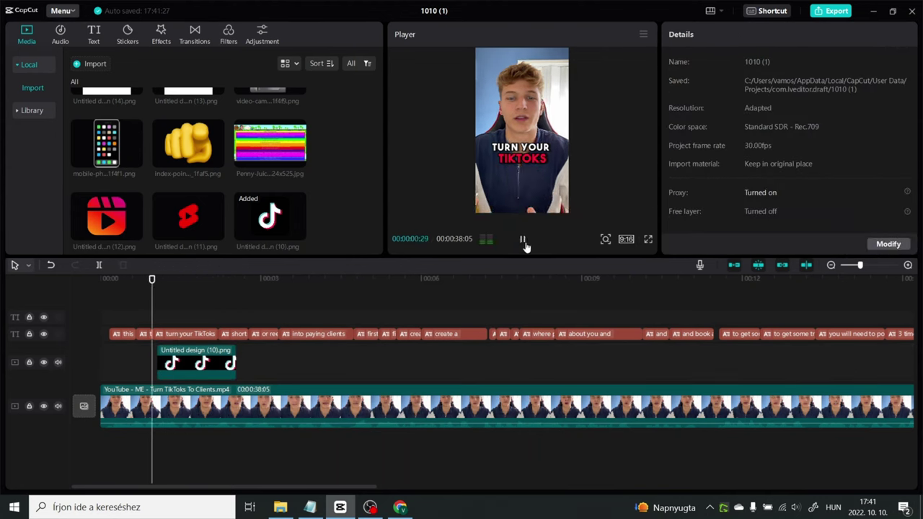
{"action": "left_click", "coordinate": [237, 370]}
{"action": "left_click_drag", "start_coordinate": [237, 370], "coordinate": [219, 364]}
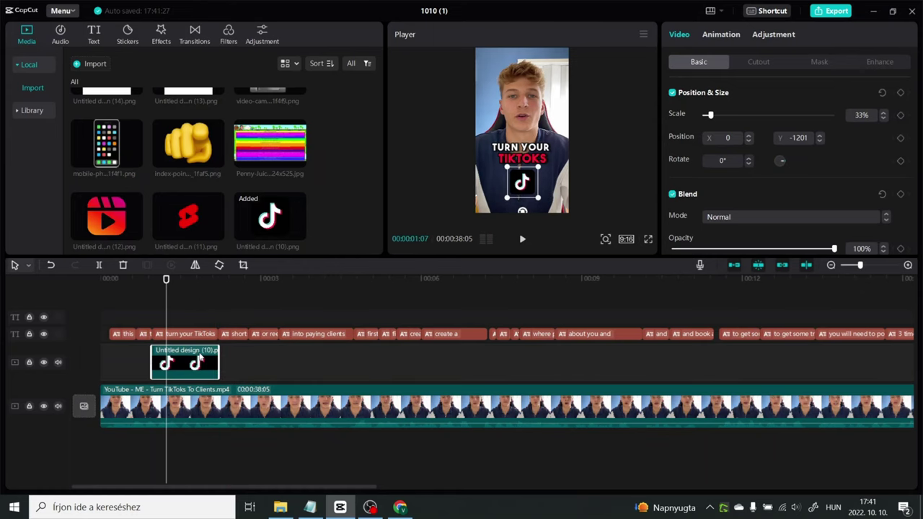
{"action": "scroll", "coordinate": [202, 355], "scroll_direction": "up", "scroll_amount": 3}
{"action": "scroll", "coordinate": [158, 312], "scroll_direction": "up", "scroll_amount": 1}
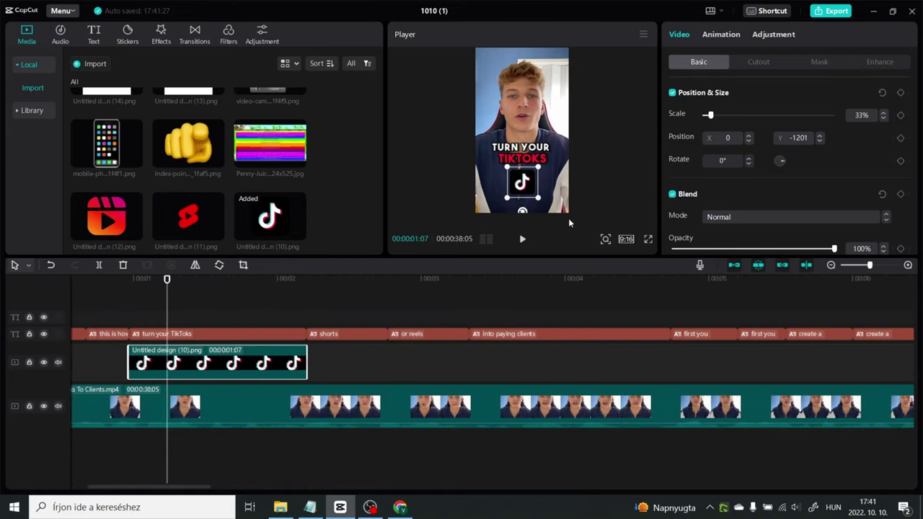
{"action": "left_click_drag", "start_coordinate": [527, 177], "coordinate": [527, 197]}
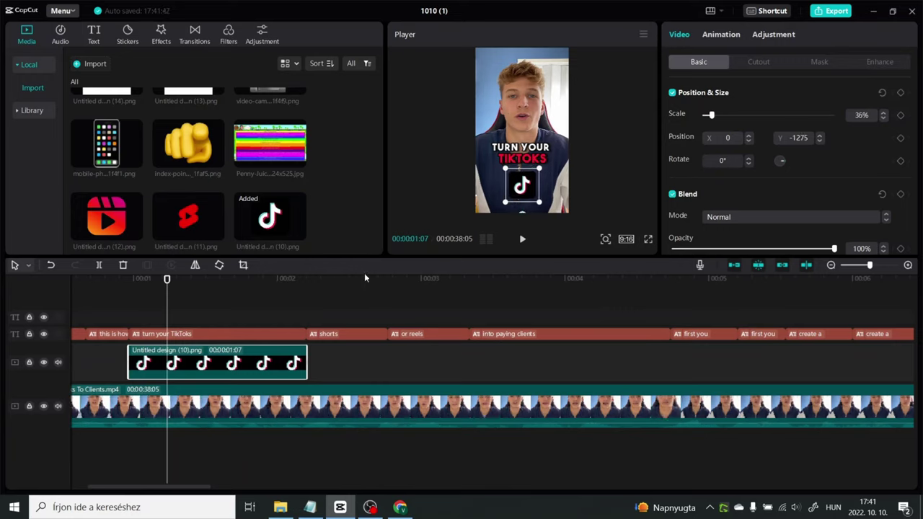
{"action": "left_click", "coordinate": [111, 294]}
{"action": "left_click", "coordinate": [524, 240]}
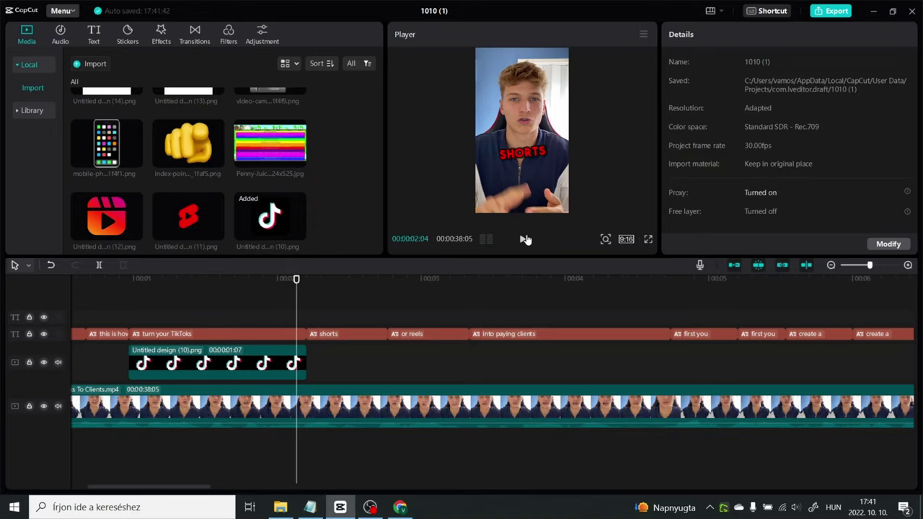
Add the Shorts logo image to the timeline and select its clip.
{"action": "left_click_drag", "start_coordinate": [188, 214], "coordinate": [472, 364]}
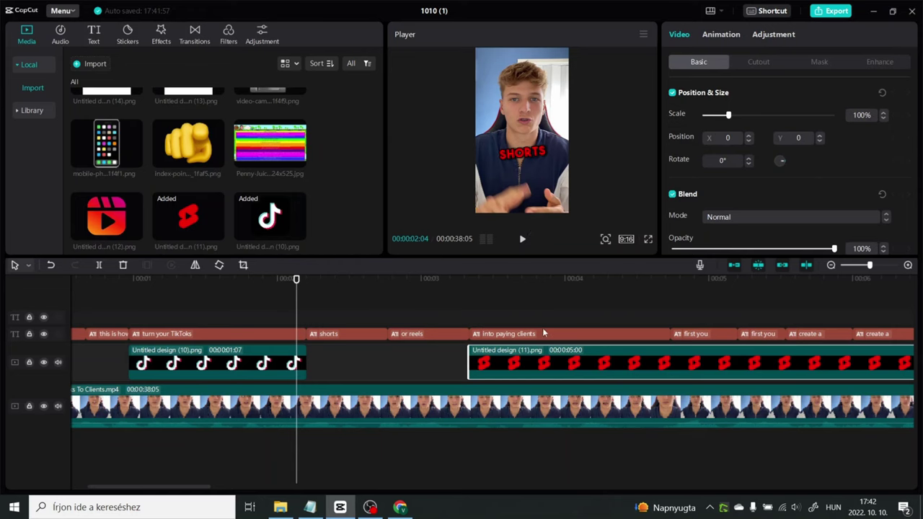
{"action": "left_click", "coordinate": [542, 328]}
{"action": "left_click", "coordinate": [543, 364]}
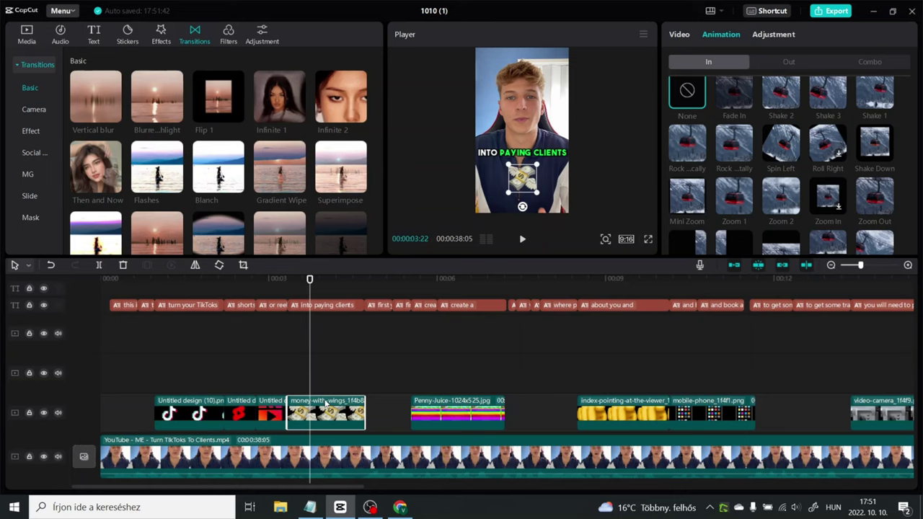
Select the 'into paying clients' caption and browse its entrance animation presets.
{"action": "left_click", "coordinate": [339, 306]}
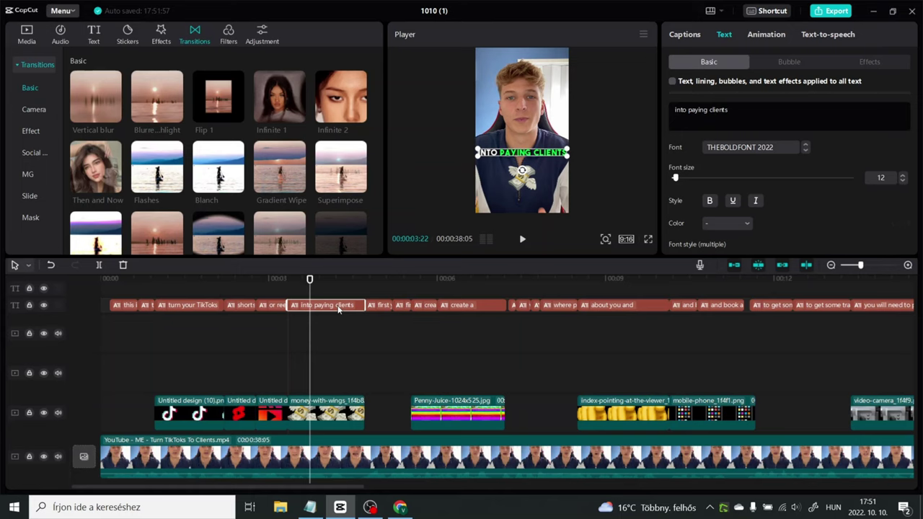
{"action": "left_click", "coordinate": [770, 35]}
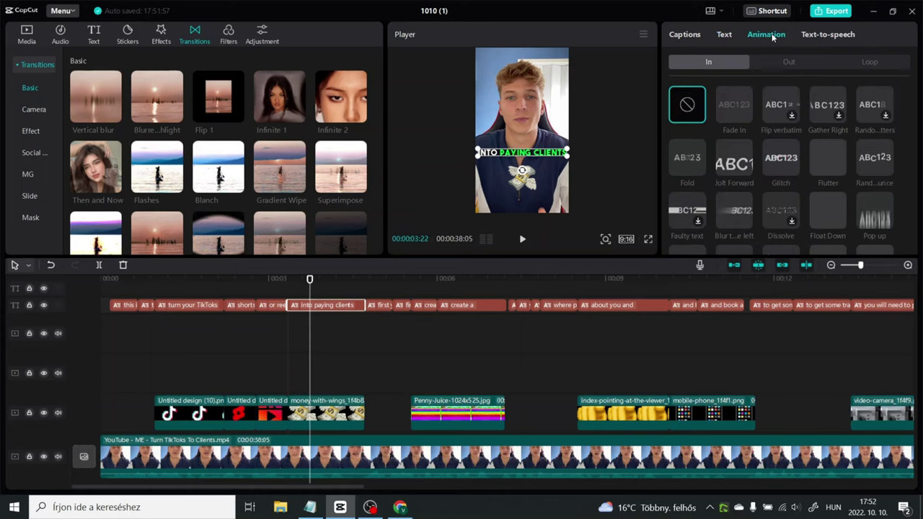
{"action": "scroll", "coordinate": [727, 153], "scroll_direction": "down", "scroll_amount": 5}
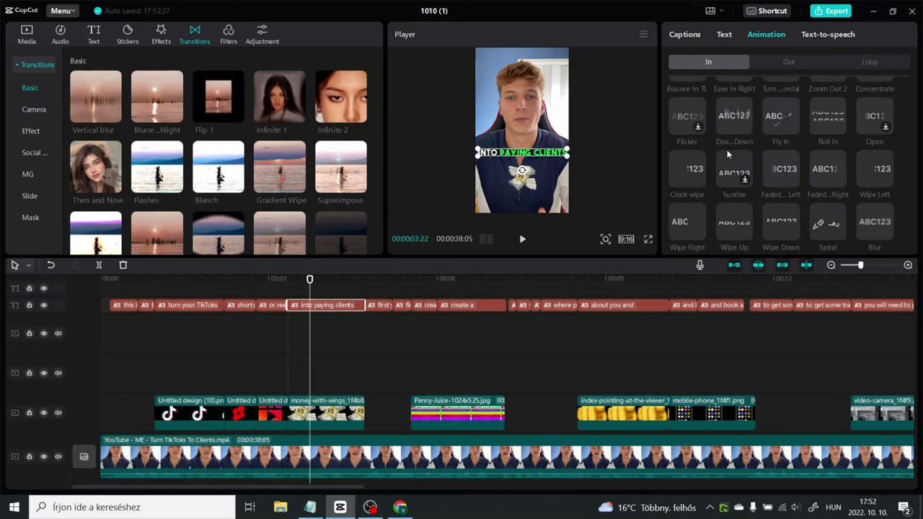
{"action": "scroll", "coordinate": [745, 161], "scroll_direction": "down", "scroll_amount": 5}
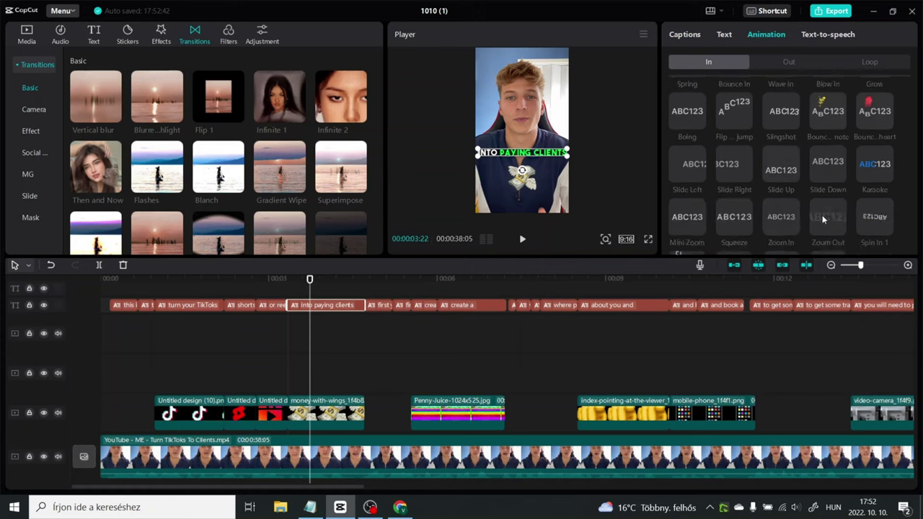
{"action": "scroll", "coordinate": [810, 212], "scroll_direction": "up", "scroll_amount": 6}
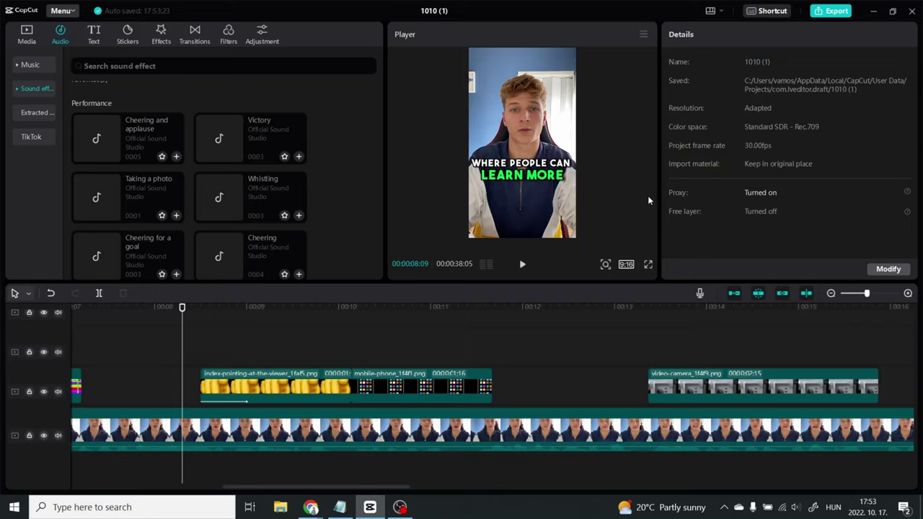
Place the Woosh with echo sound effect on the timeline at the pointing emoji.
{"action": "left_click", "coordinate": [34, 88]}
{"action": "scroll", "coordinate": [33, 112], "scroll_direction": "down", "scroll_amount": 5}
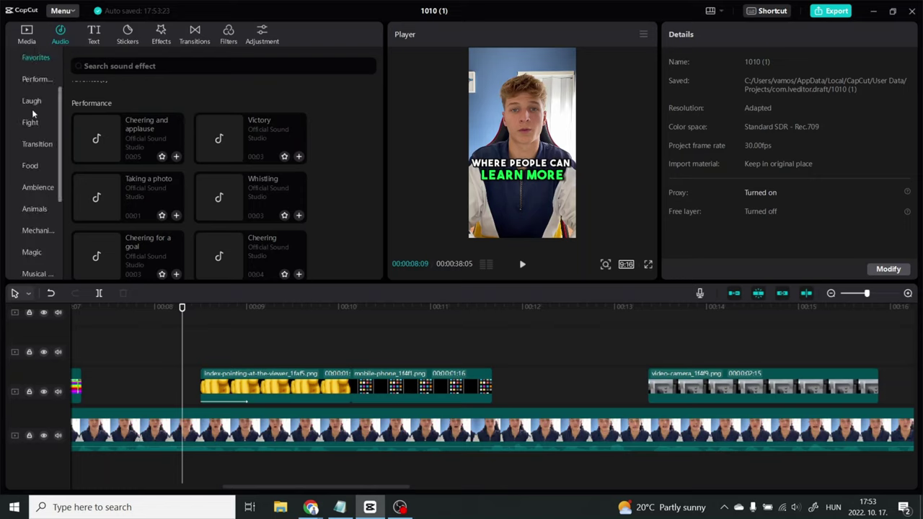
{"action": "scroll", "coordinate": [33, 112], "scroll_direction": "up", "scroll_amount": 5}
{"action": "scroll", "coordinate": [33, 126], "scroll_direction": "down", "scroll_amount": 5}
{"action": "scroll", "coordinate": [32, 161], "scroll_direction": "up", "scroll_amount": 5}
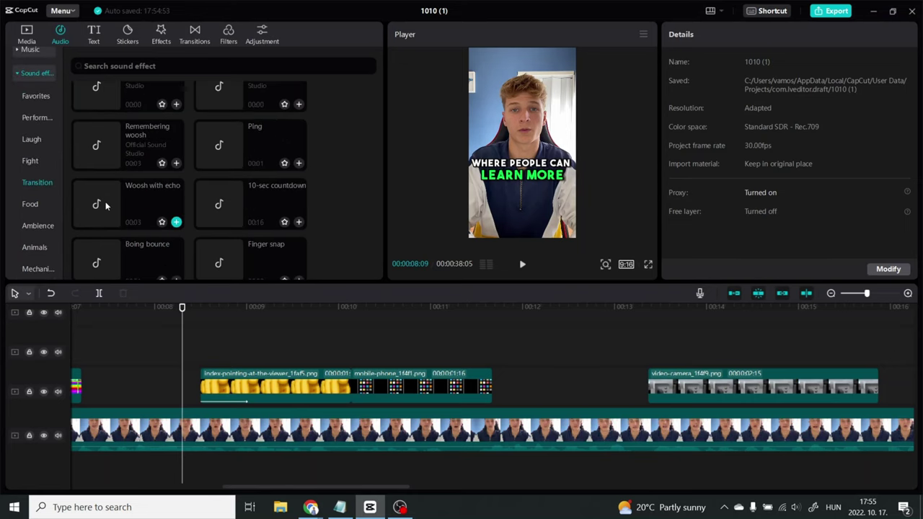
{"action": "mouse_move", "coordinate": [106, 206]}
{"action": "left_mouse_down"}
{"action": "mouse_move", "coordinate": [107, 300]}
{"action": "mouse_move", "coordinate": [110, 193]}
{"action": "left_mouse_up"}
{"action": "left_click_drag", "start_coordinate": [102, 209], "coordinate": [187, 465]}
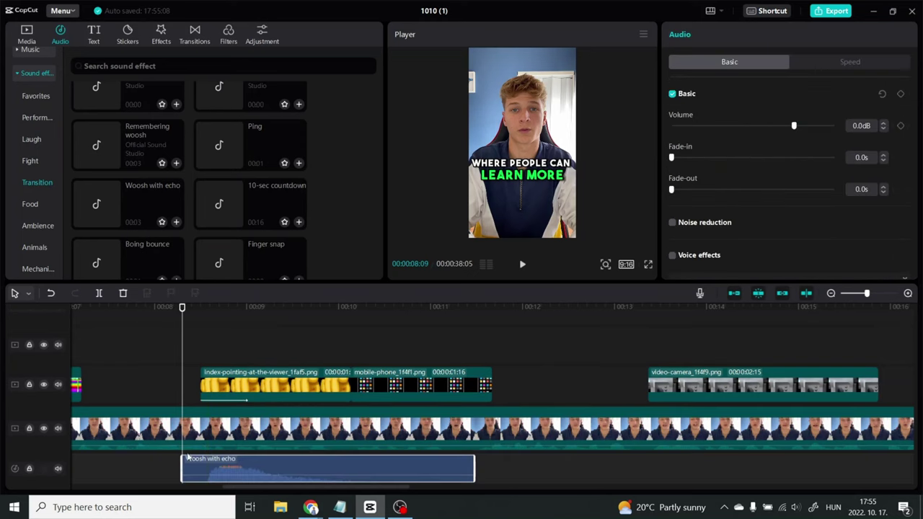
Give the pointing-finger emoji clip the Zoom 2 entrance animation.
{"action": "scroll", "coordinate": [232, 345], "scroll_direction": "down", "scroll_amount": 1}
{"action": "left_click", "coordinate": [191, 328]}
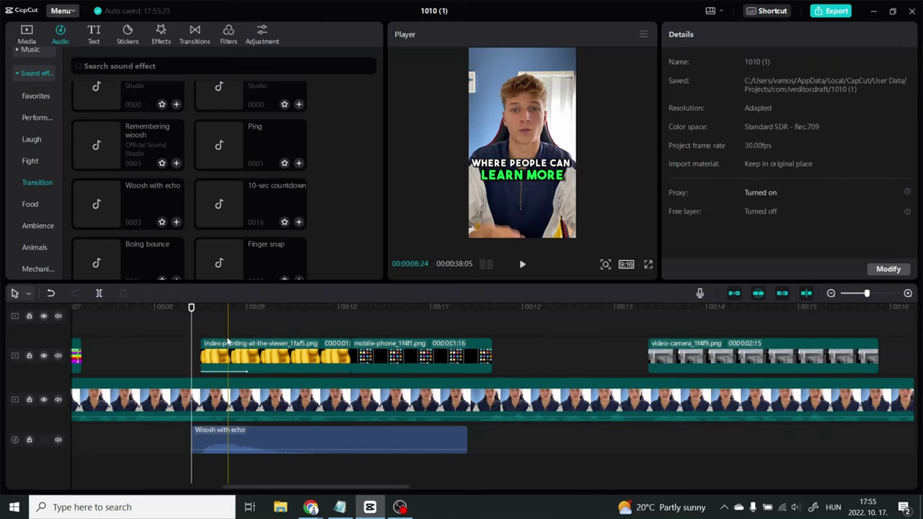
{"action": "left_click", "coordinate": [231, 351]}
{"action": "left_click", "coordinate": [231, 351]}
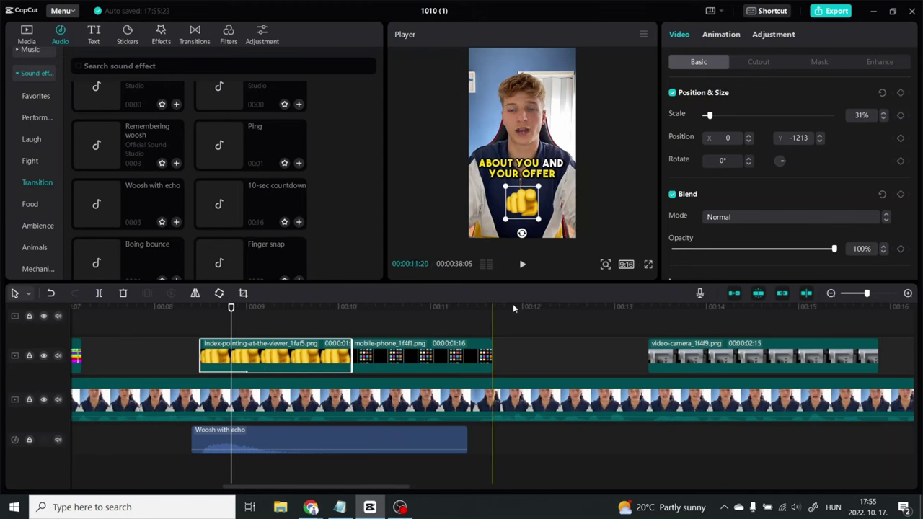
{"action": "left_click", "coordinate": [721, 35]}
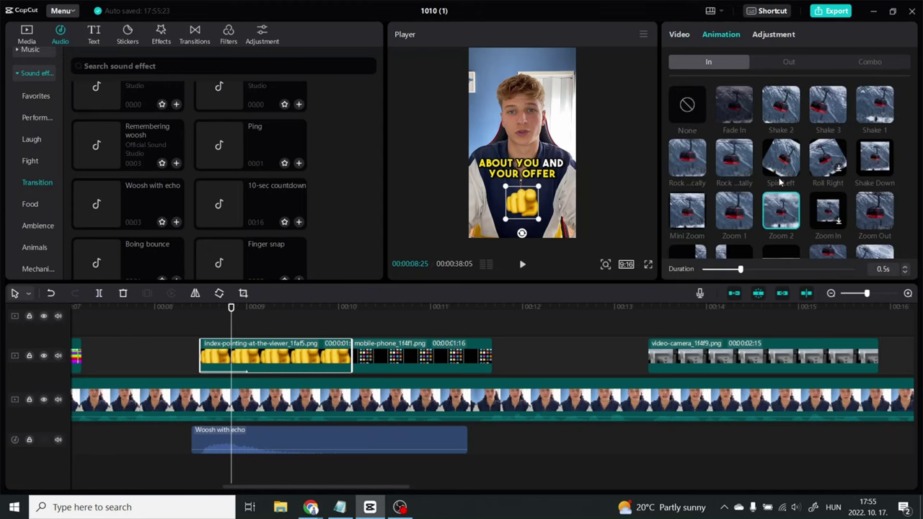
{"action": "left_click", "coordinate": [782, 209]}
Rewind to just before the pointing emoji and deselect its clip.
{"action": "left_click_drag", "start_coordinate": [226, 318], "coordinate": [182, 318]}
{"action": "left_click", "coordinate": [273, 330]}
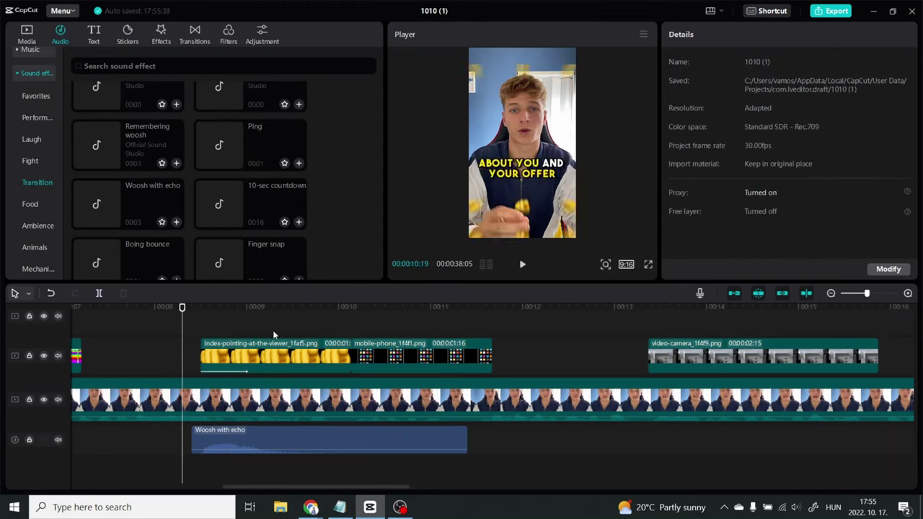